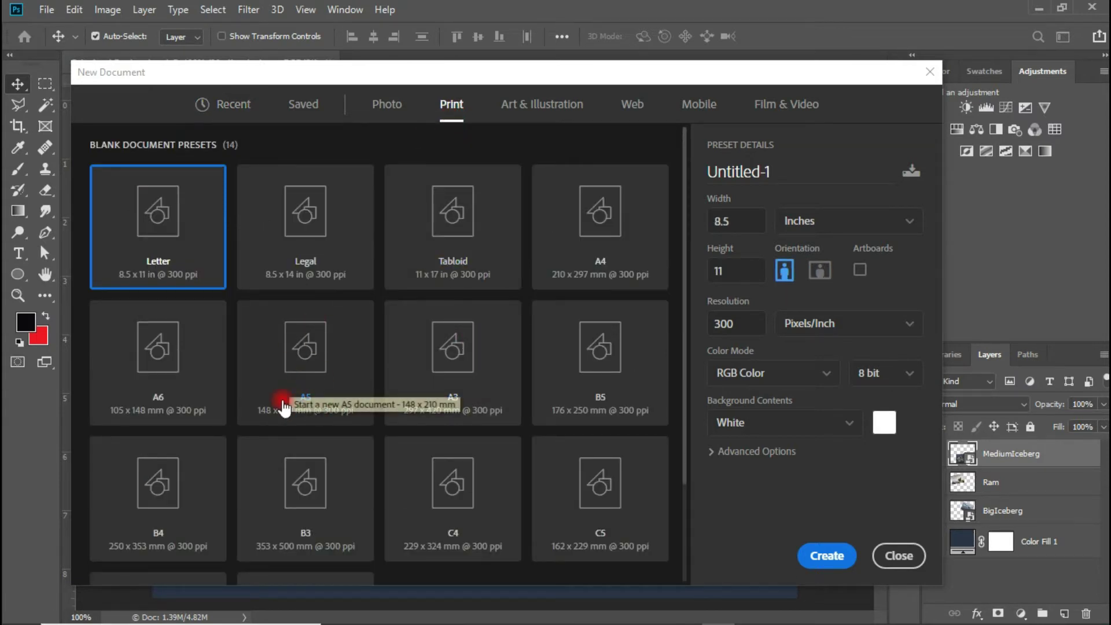
Create an A5 document named Invoice (148 × 210 mm, 300 ppi), keeping RGB colour mode
click(305, 401)
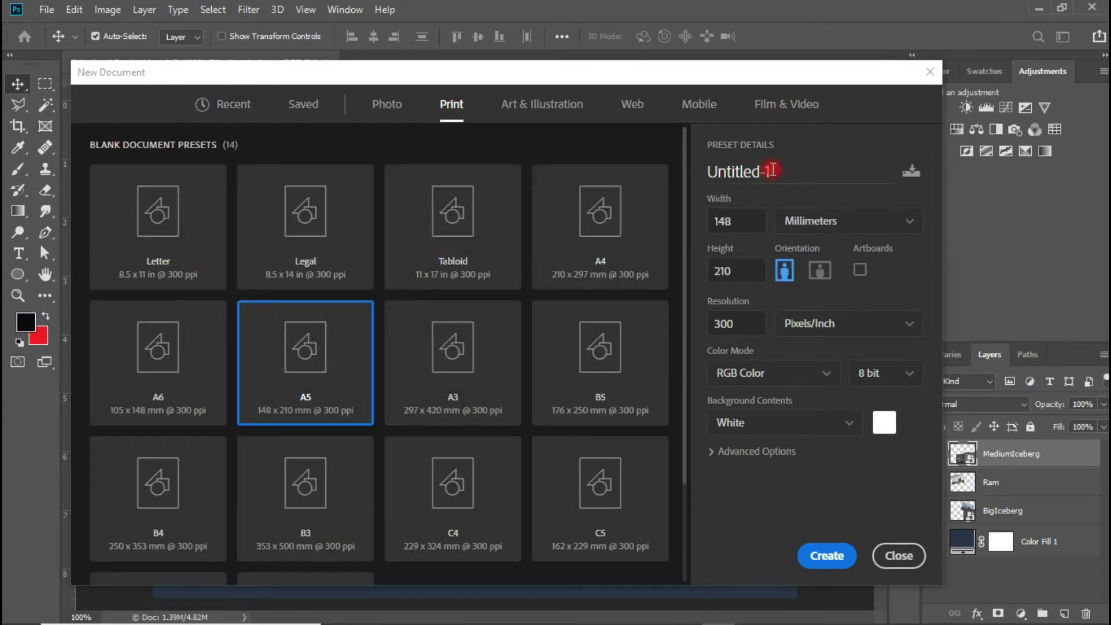
click(701, 172)
text(Invoice)
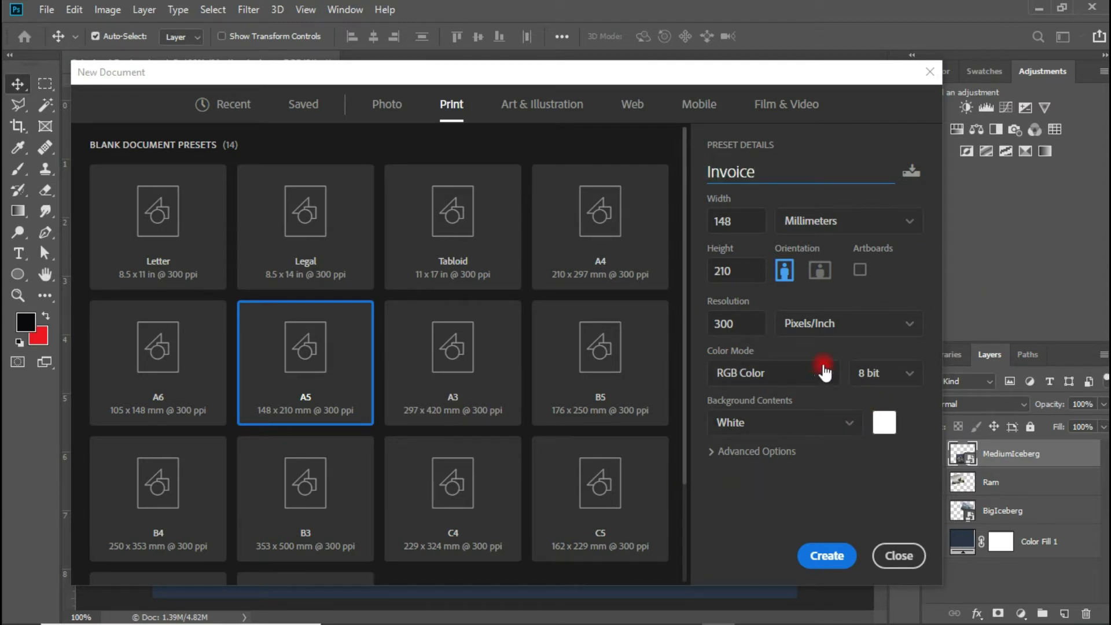
click(826, 374)
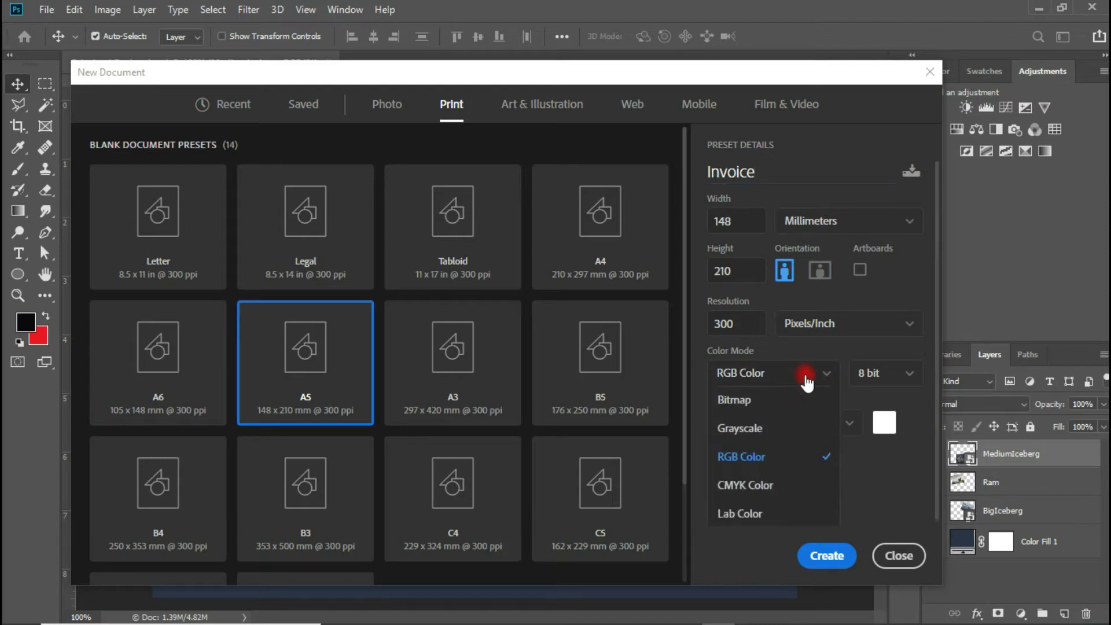
click(751, 485)
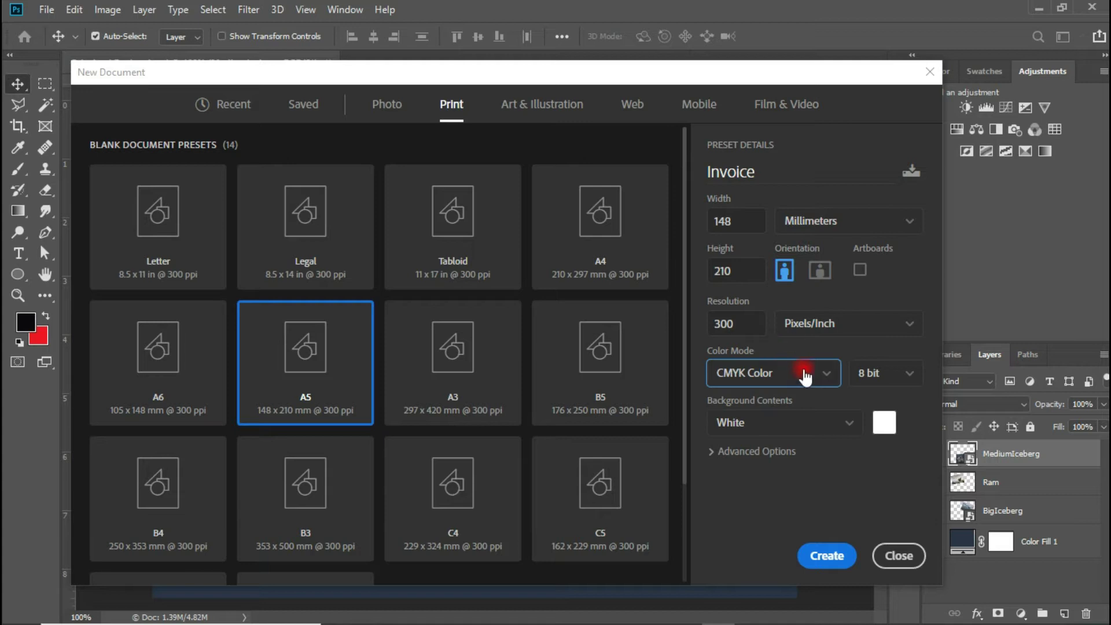
click(804, 372)
click(757, 457)
click(828, 554)
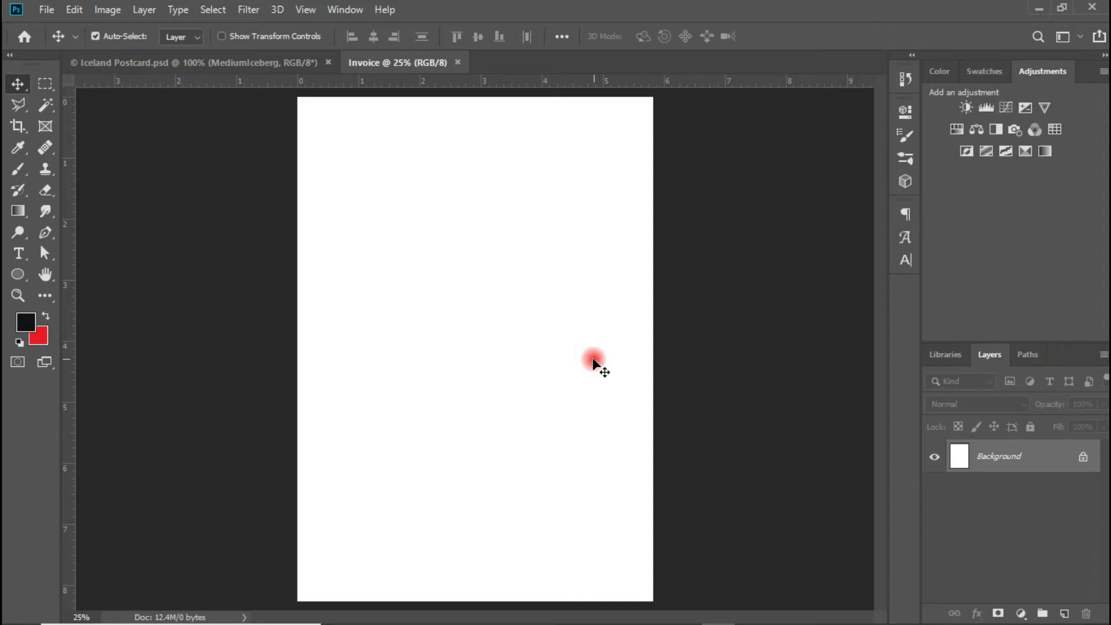
Pick the Rectangle Tool from the shape tool flyout
drag(25, 272, 79, 276)
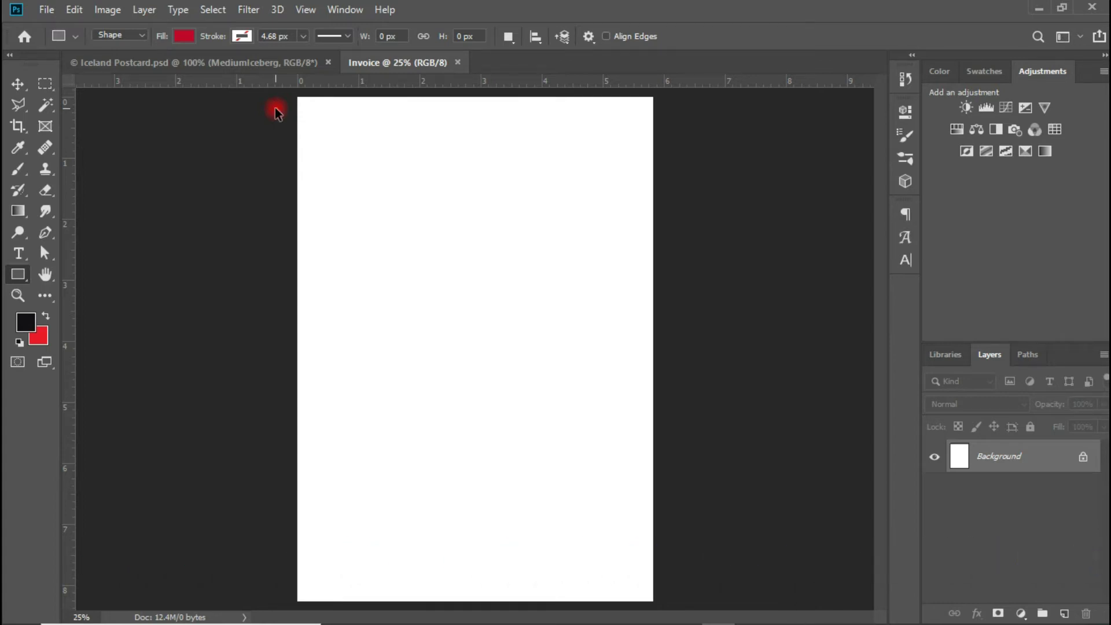
Draw a tall red 1019 × 3086 px rectangle down the page's left side and nudge it right
key(ctrl+plus)
key(ctrl+minus)
key(ctrl+minus)
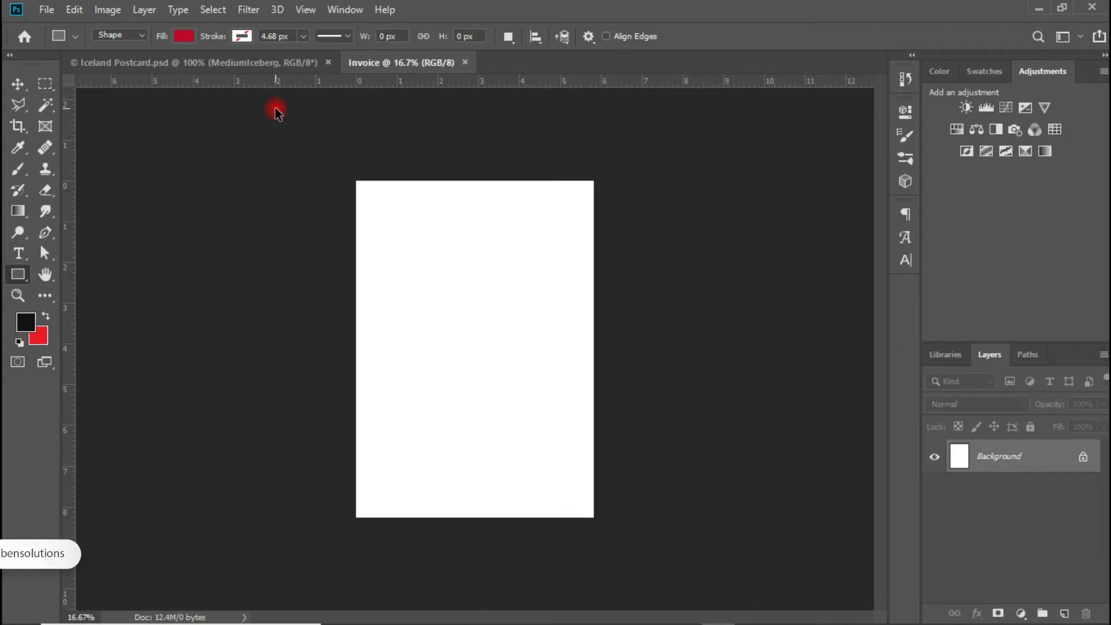
drag(307, 148, 459, 471)
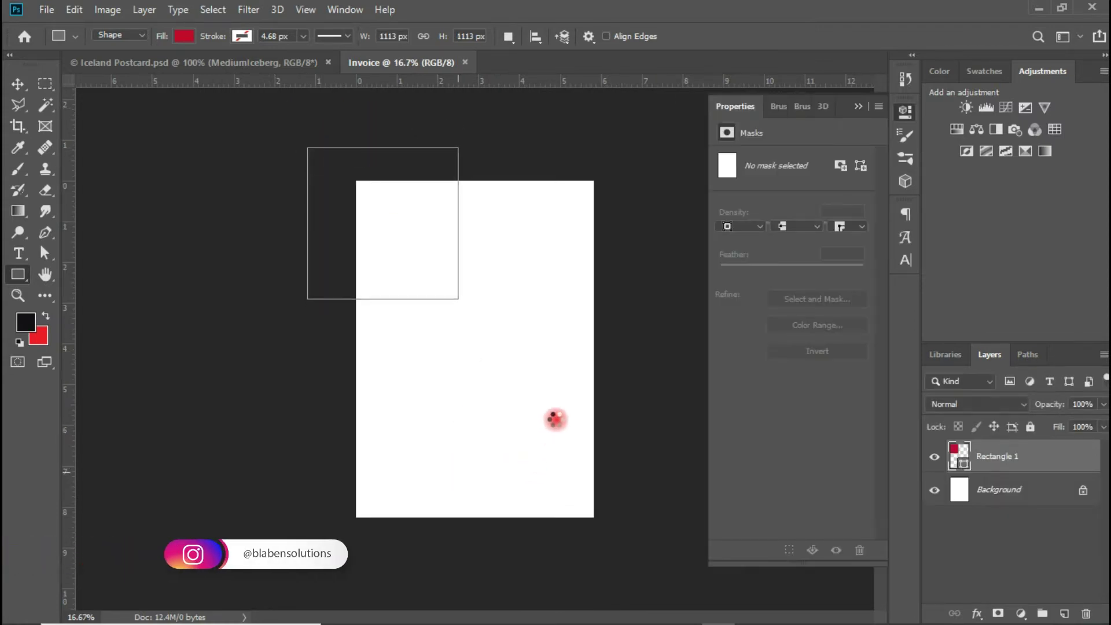
key(ctrl+z)
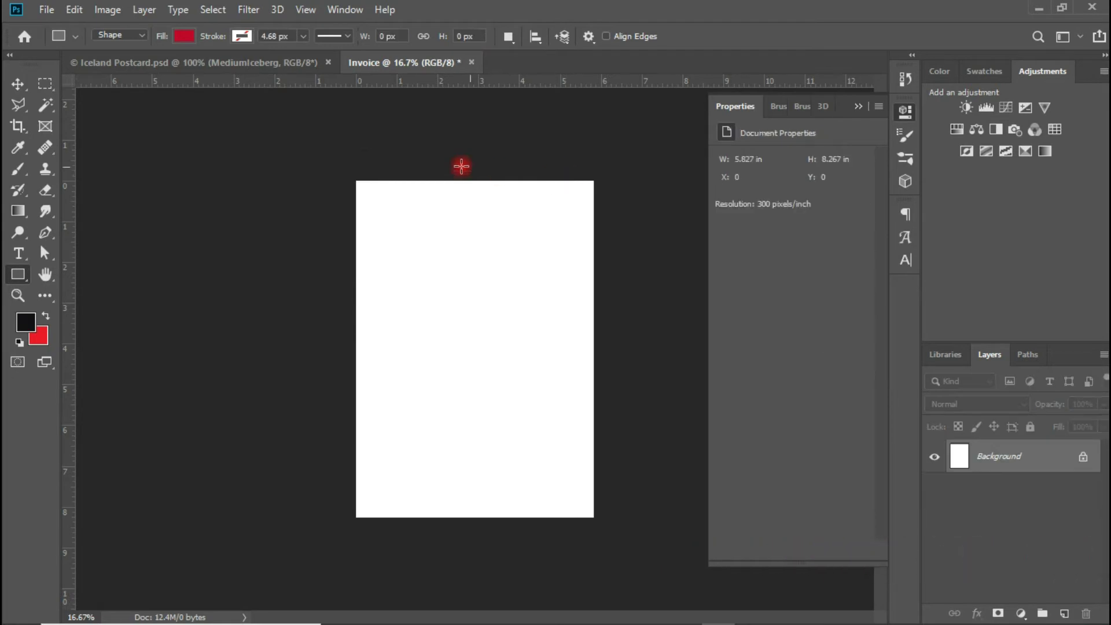
drag(324, 140, 464, 559)
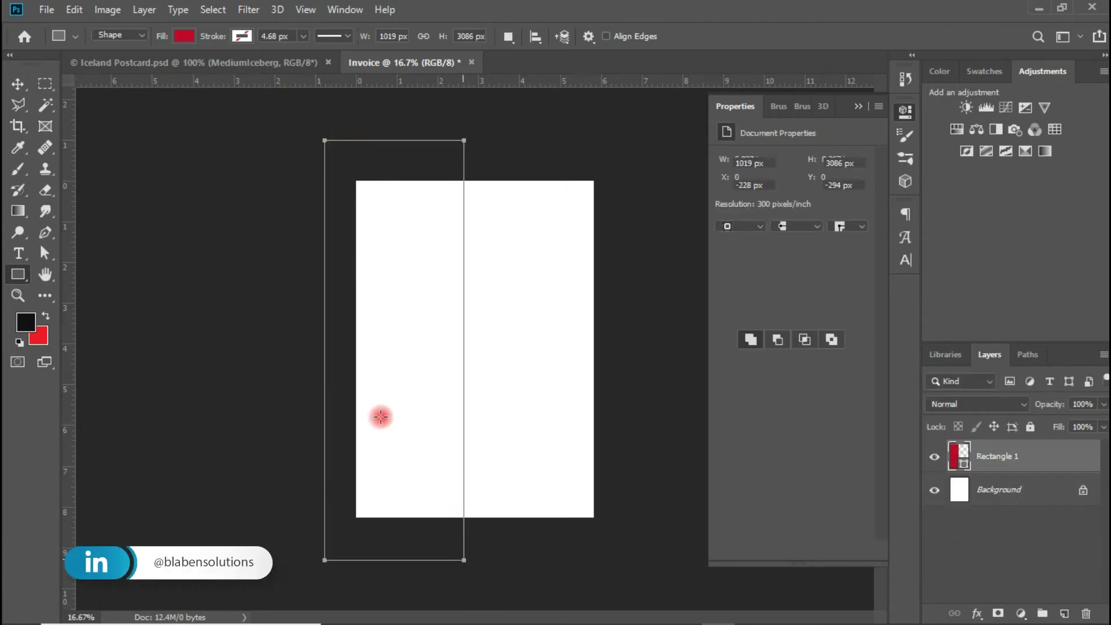
click(18, 83)
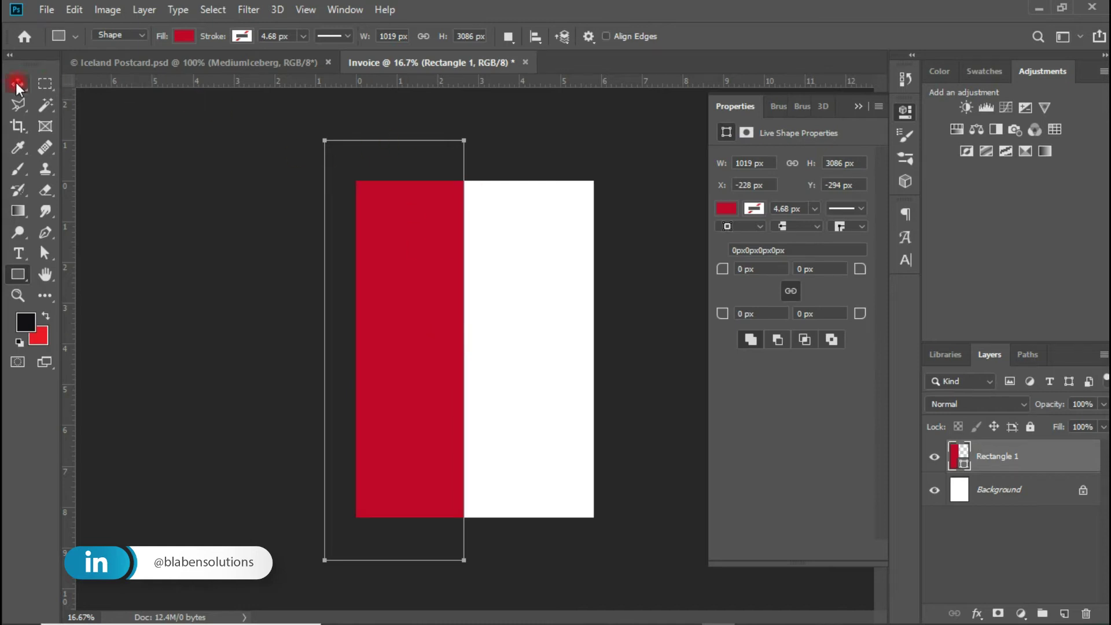
drag(182, 148, 185, 150)
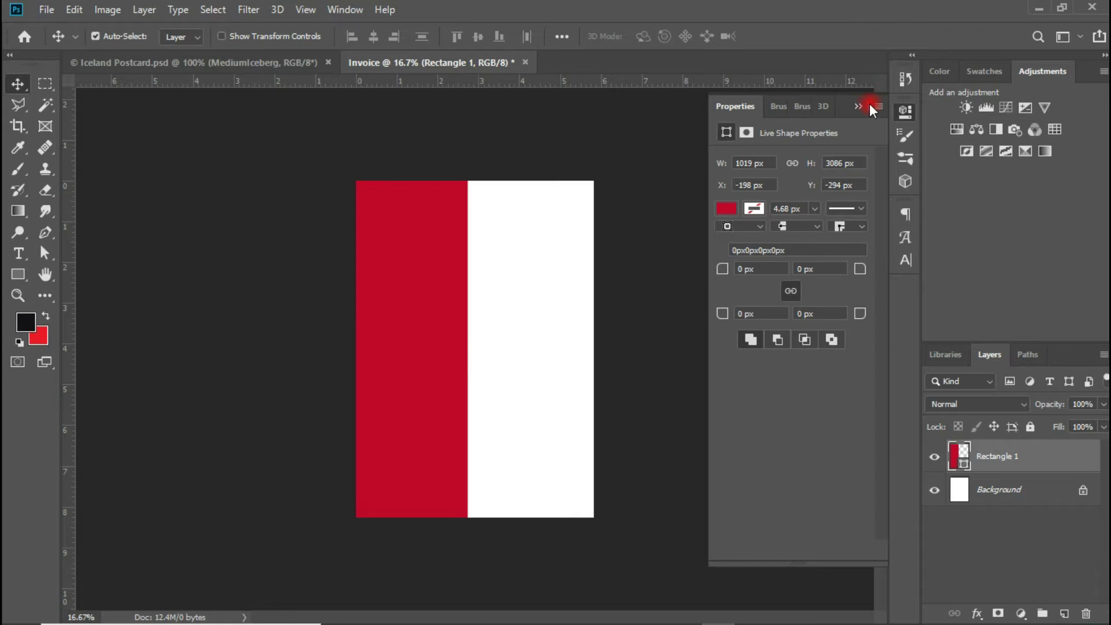
key(ctrl+minus)
key(ctrl+plus)
key(ctrl+plus)
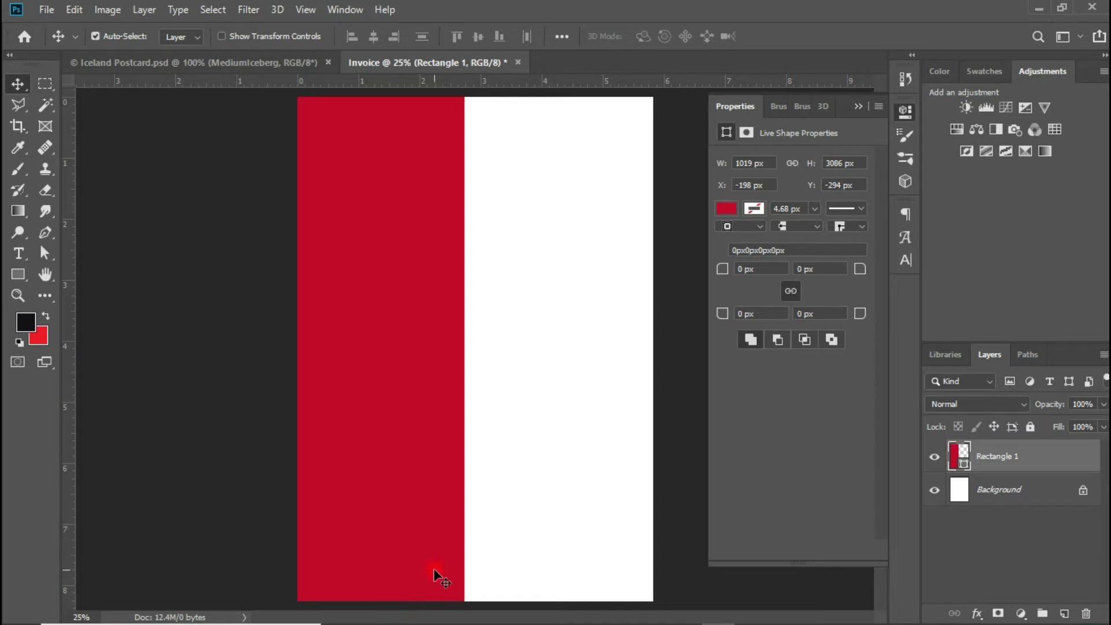
Open the Invoice Resource folder and drag the Blaben temporal logo green image toward Photoshop
mouse_move(311, 621)
mouse_move(416, 609)
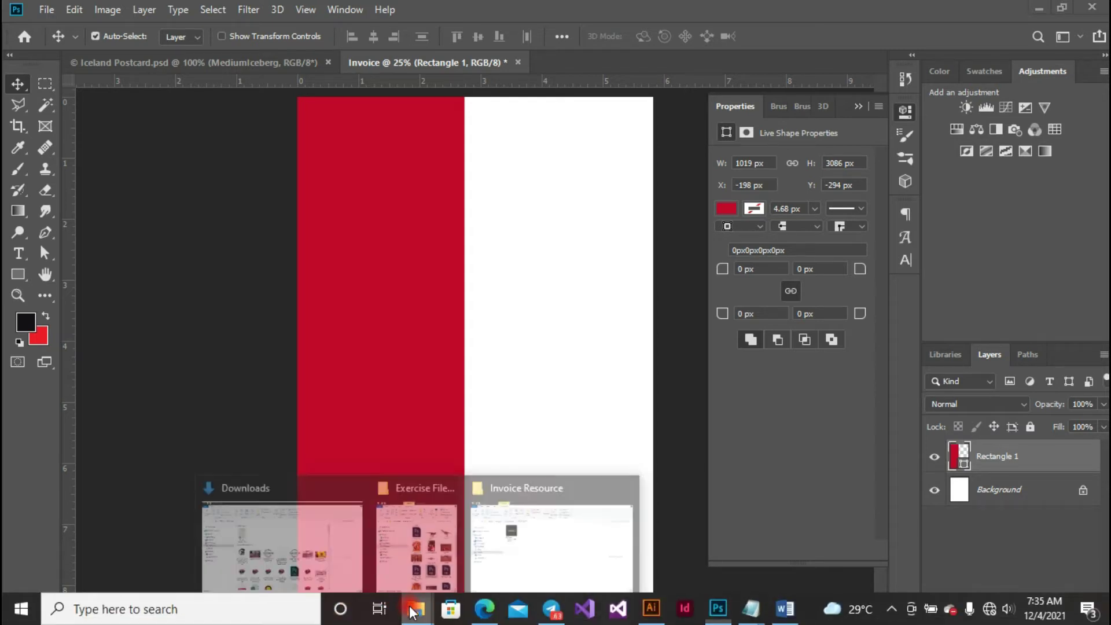
click(528, 513)
click(290, 190)
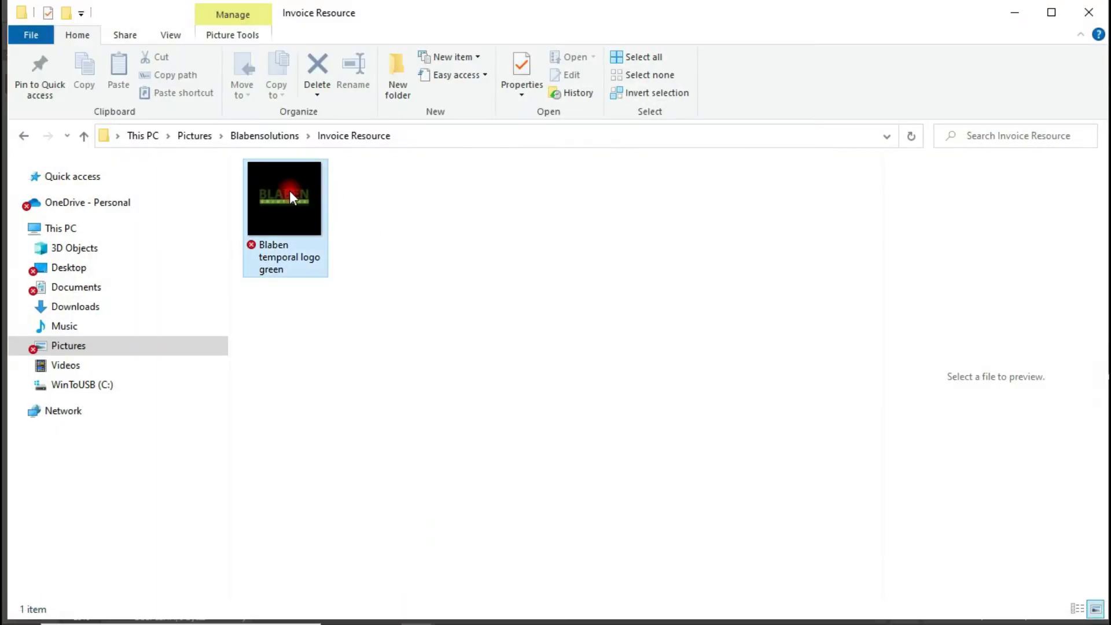
drag(370, 259, 443, 358)
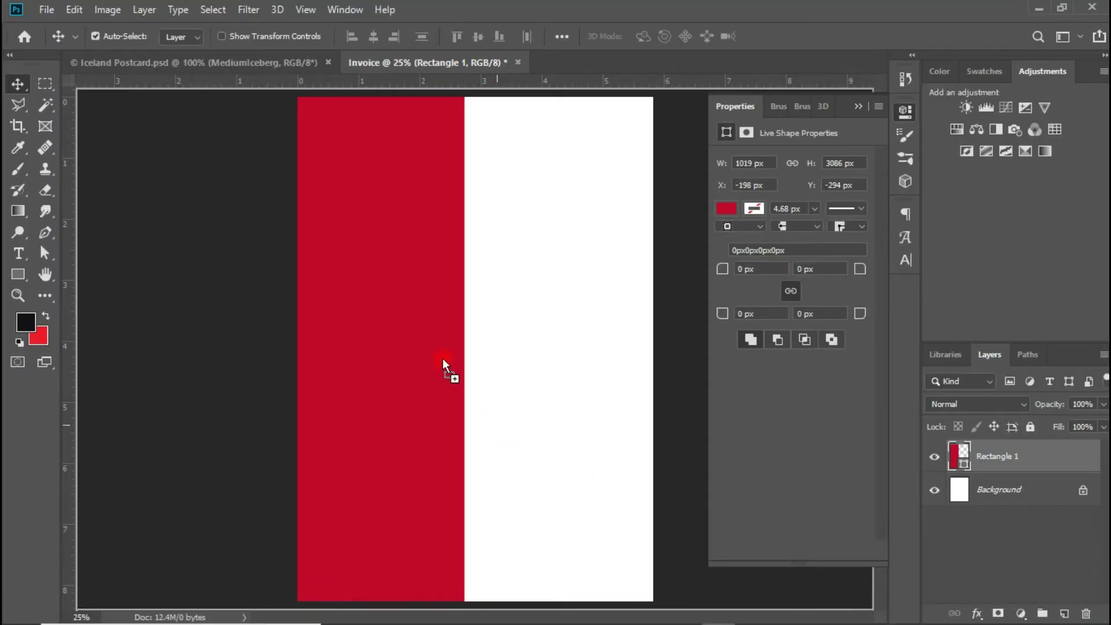
Place the Blaben logo as a 1.7 × 0.603 in smart object at the sidebar's top
drag(454, 254, 456, 255)
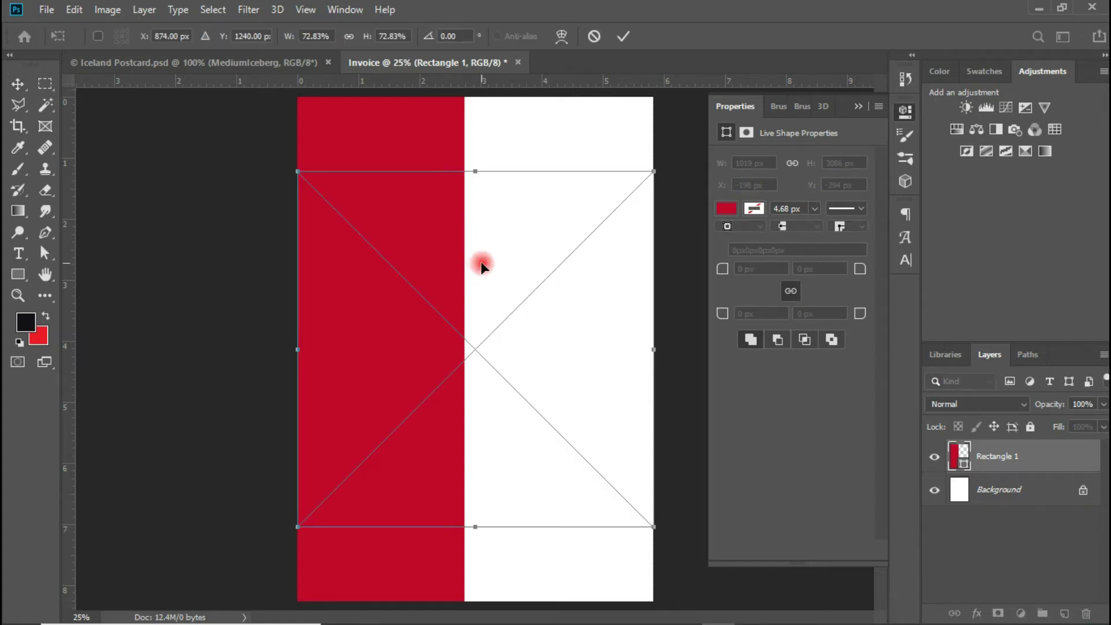
drag(560, 241, 416, 159)
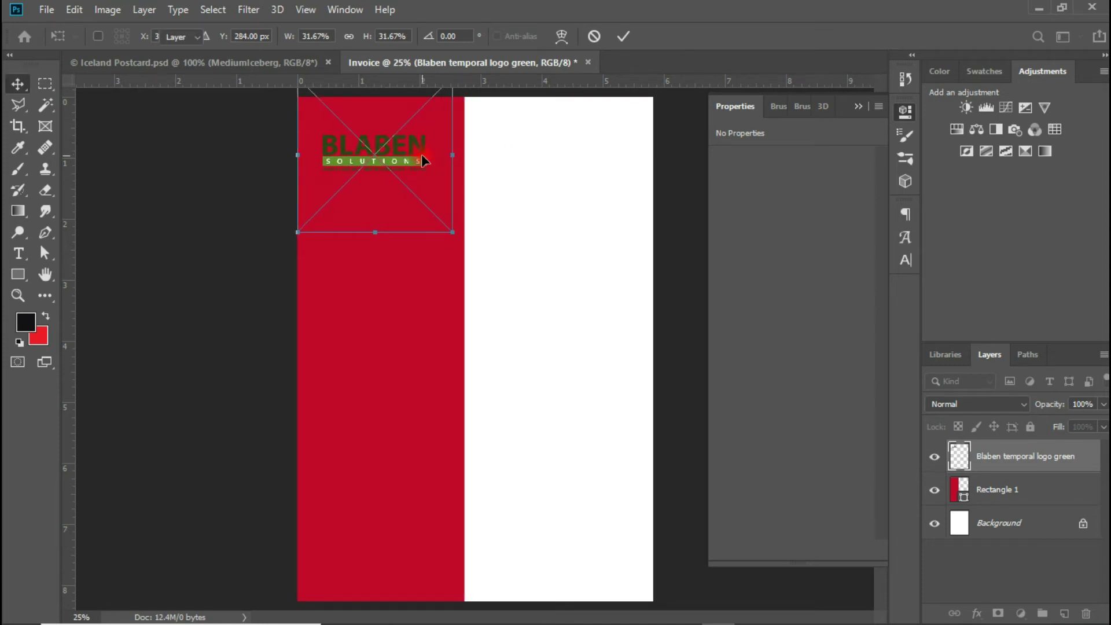
key(Return)
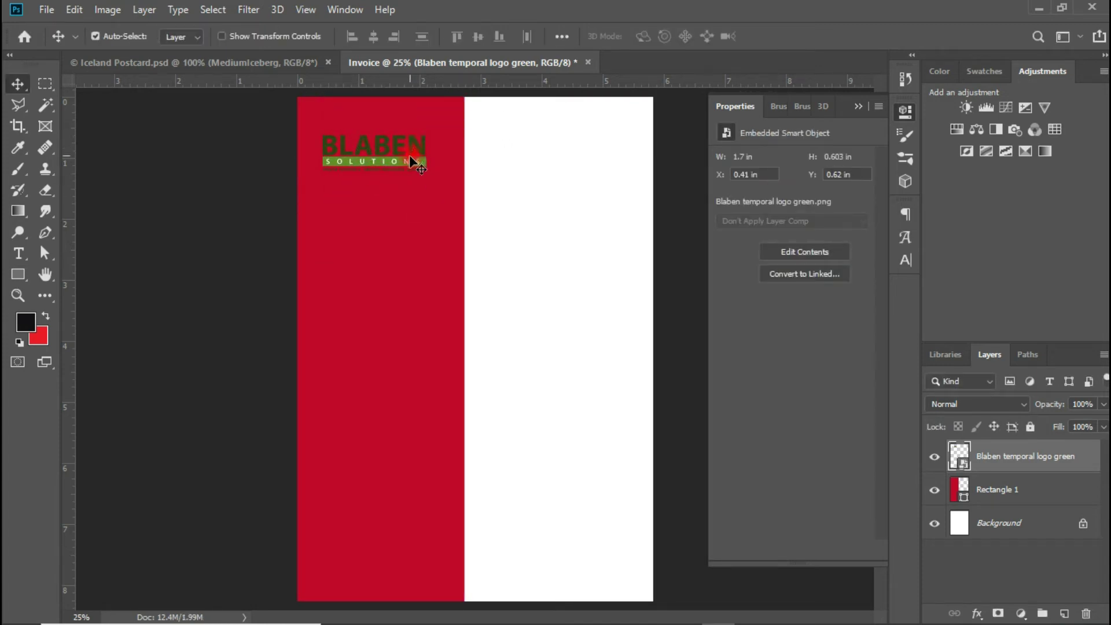
drag(412, 156, 411, 144)
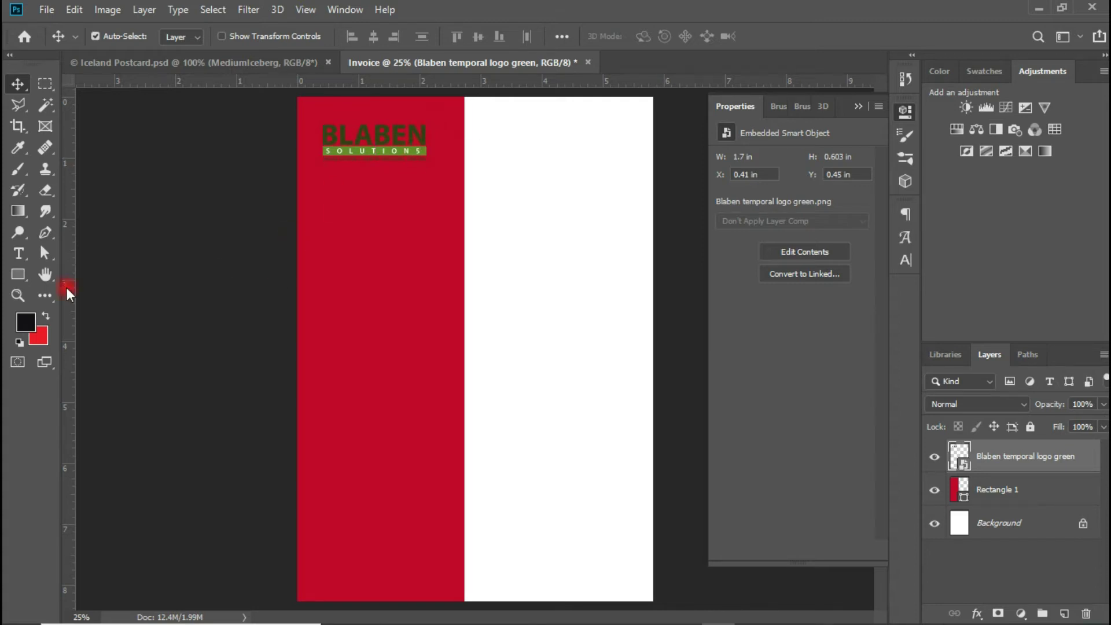
drag(13, 277, 69, 276)
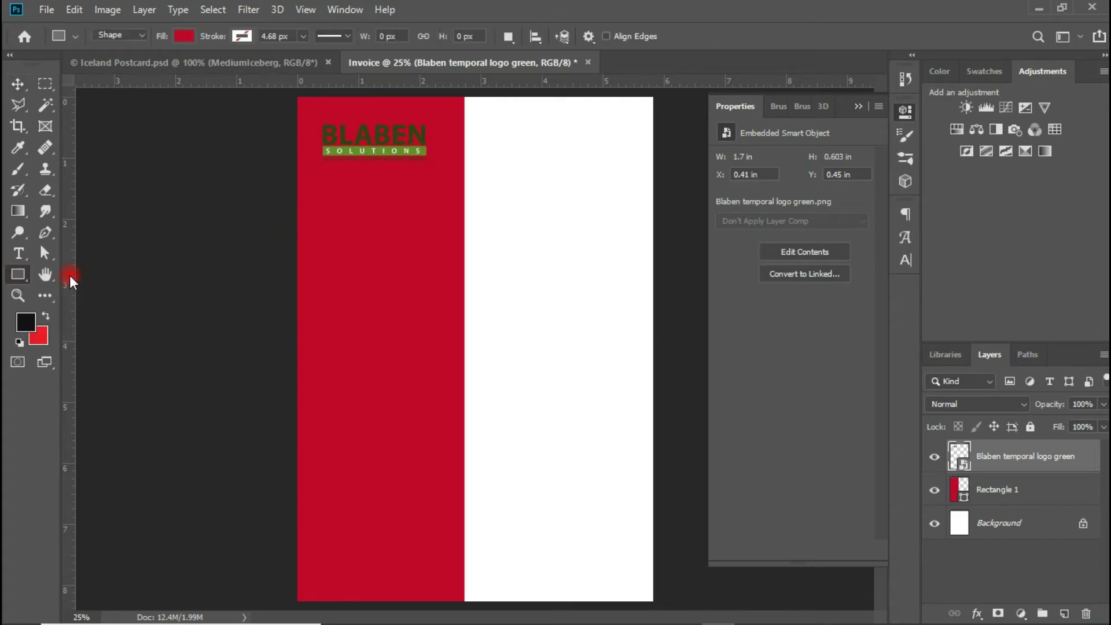
Draw a grey header block at the top-left and fill the sidebar with near-black 1f1e1e
drag(271, 91, 459, 224)
key(v)
click(457, 267)
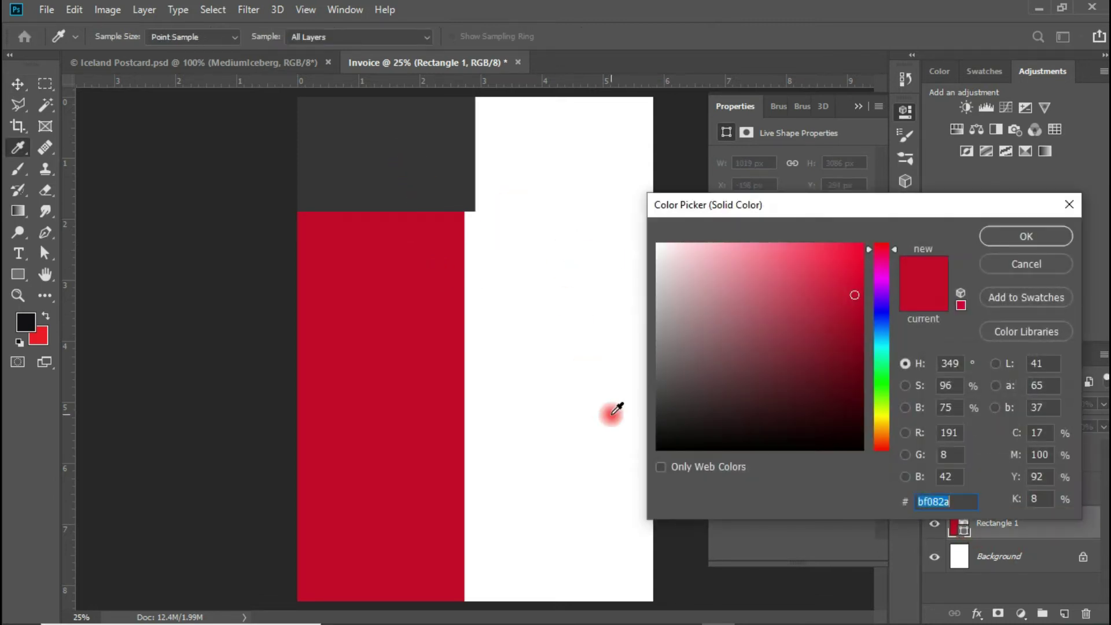
click(662, 425)
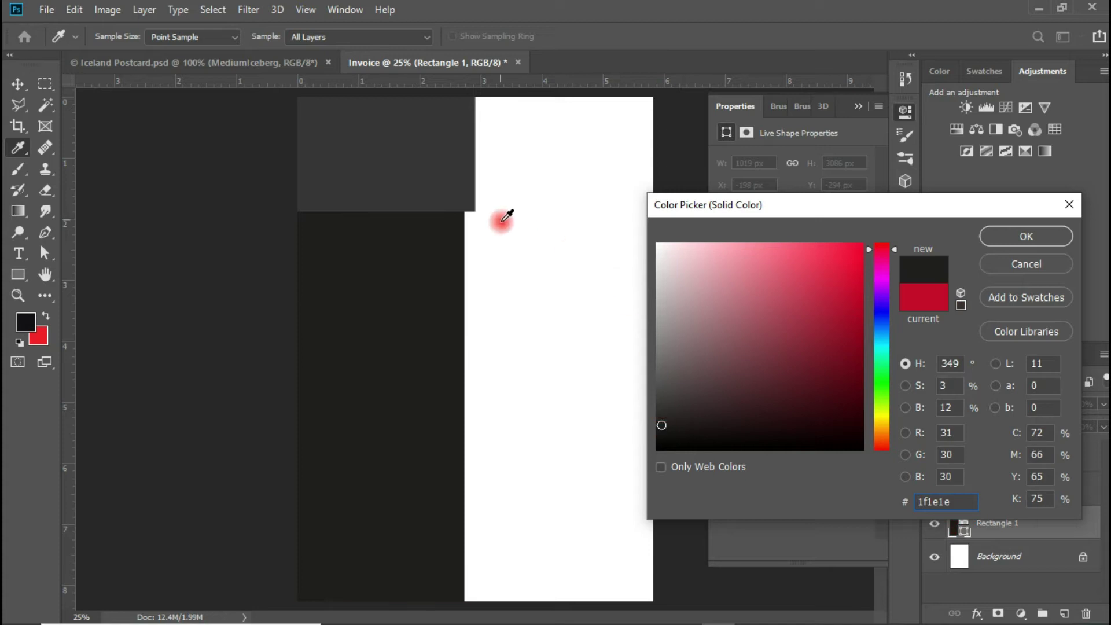
click(1011, 236)
Stack the logo layer above the header block and position it at X 0.57, Y 0.59 in
drag(966, 508, 978, 452)
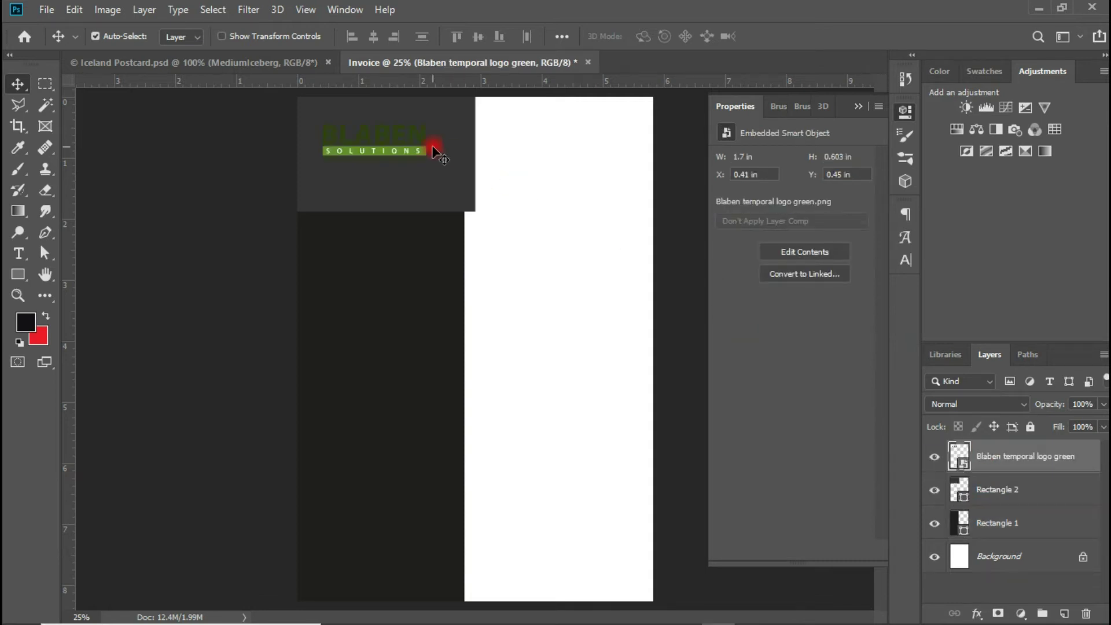
drag(417, 139, 429, 147)
key(shift+Down)
key(shift+Down)
key(shift+Down)
key(shift+Down)
key(shift+Down)
key(shift+Down)
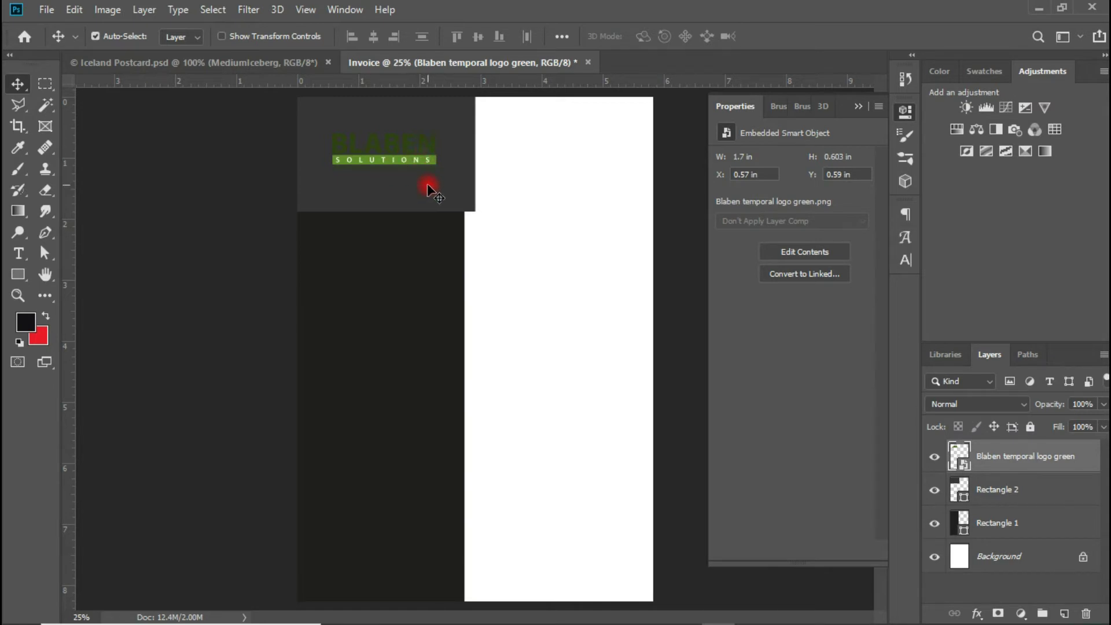
Give the header block the sidebar's dark 1f1e1e fill colour
click(957, 498)
double_click(959, 489)
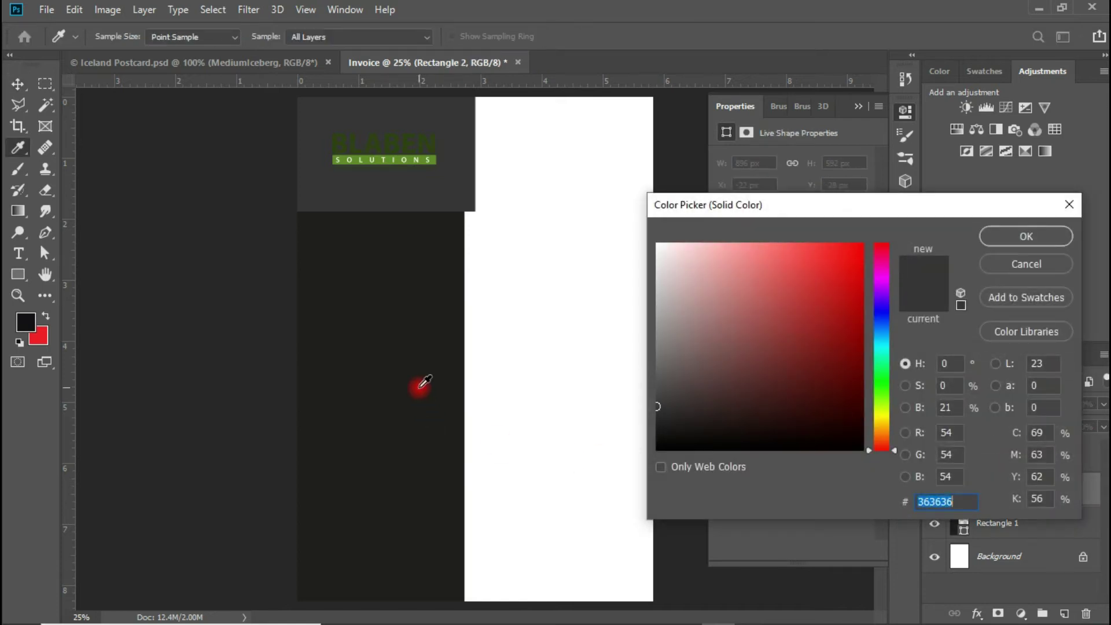
click(421, 384)
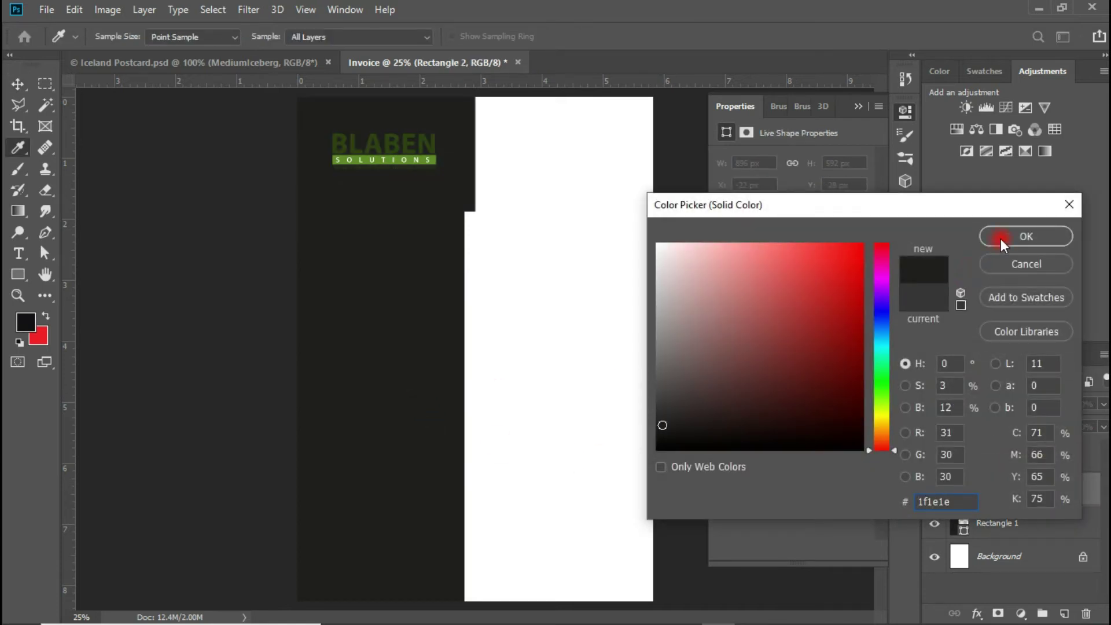
click(1005, 268)
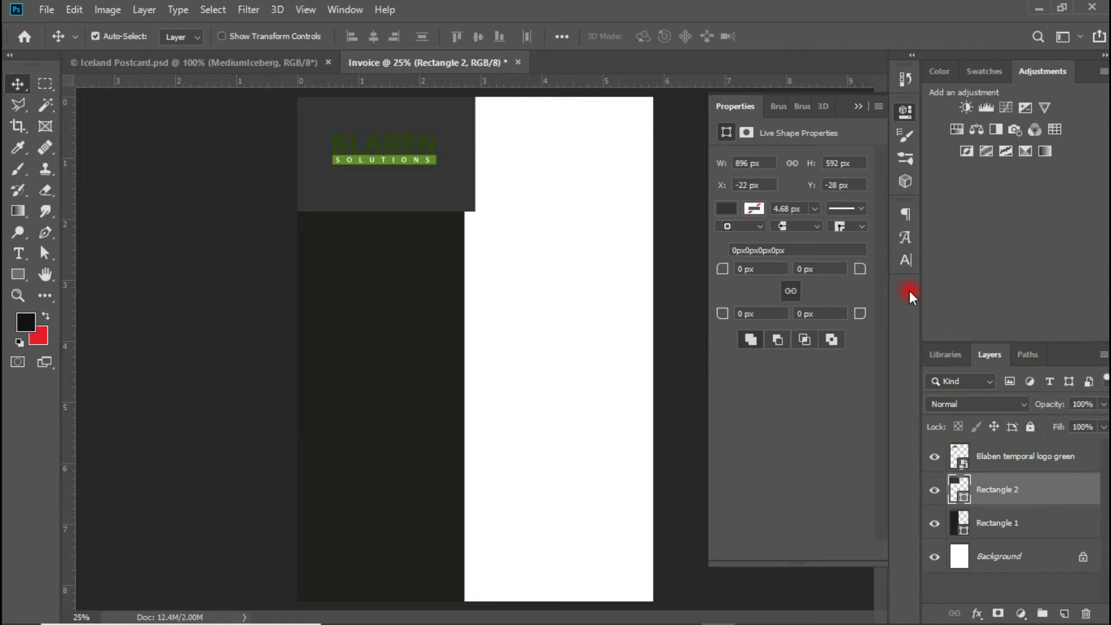
double_click(964, 499)
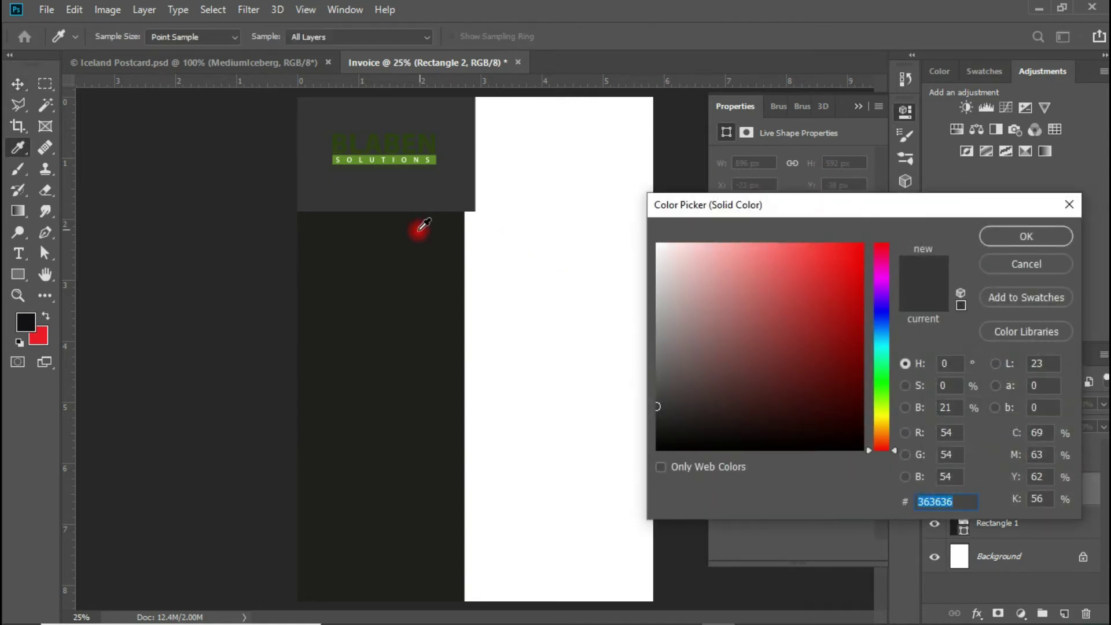
click(416, 241)
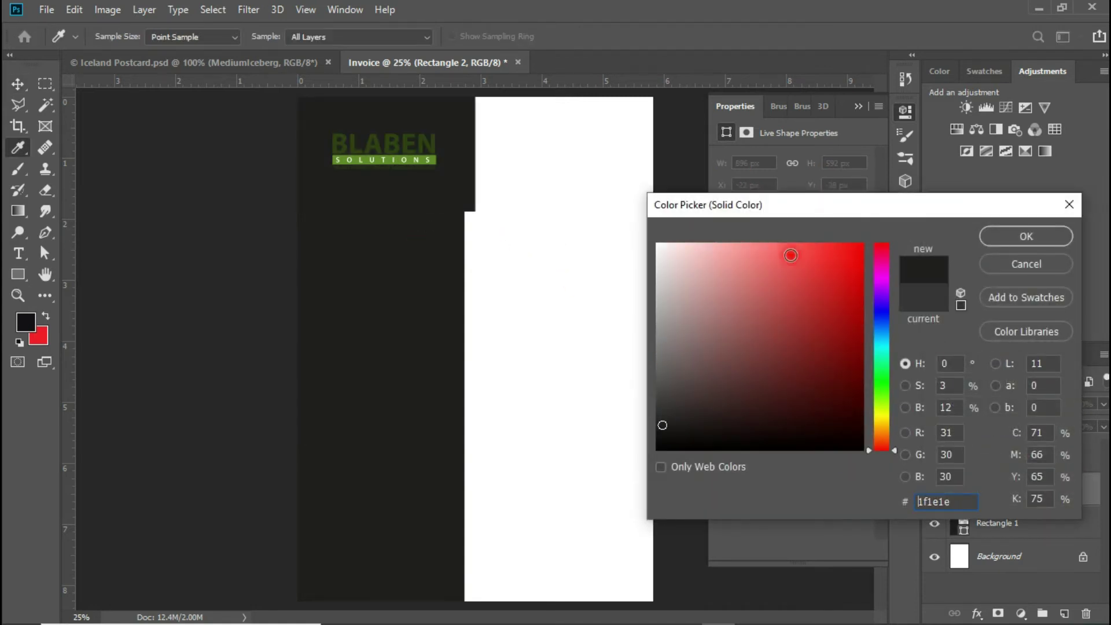
click(1003, 237)
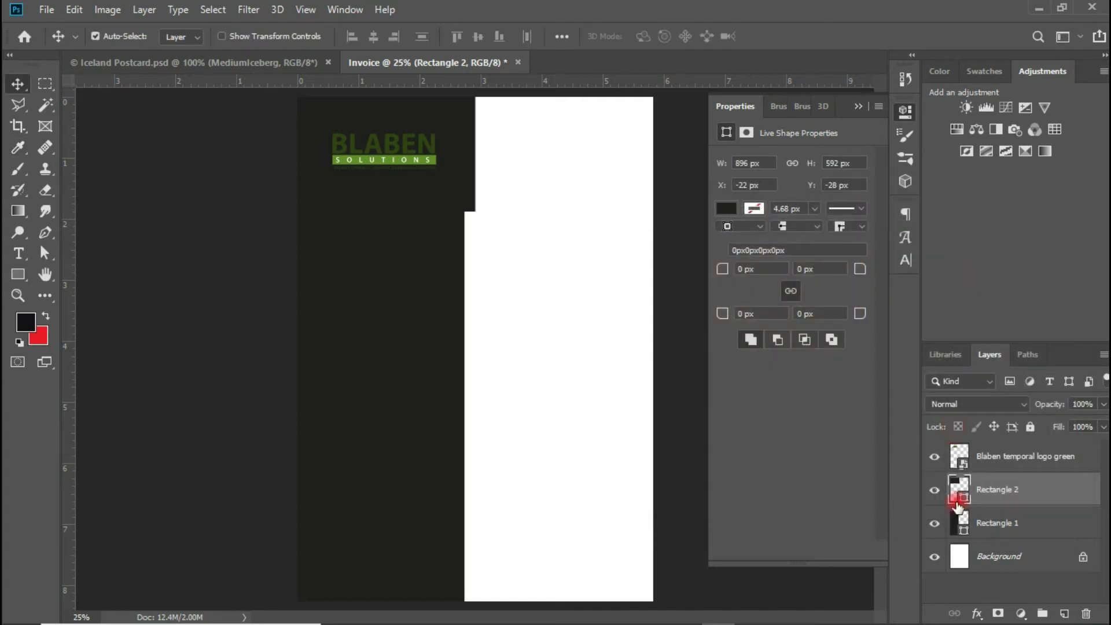
Change the lower sidebar rectangle's fill to near-pure black #040000
double_click(959, 523)
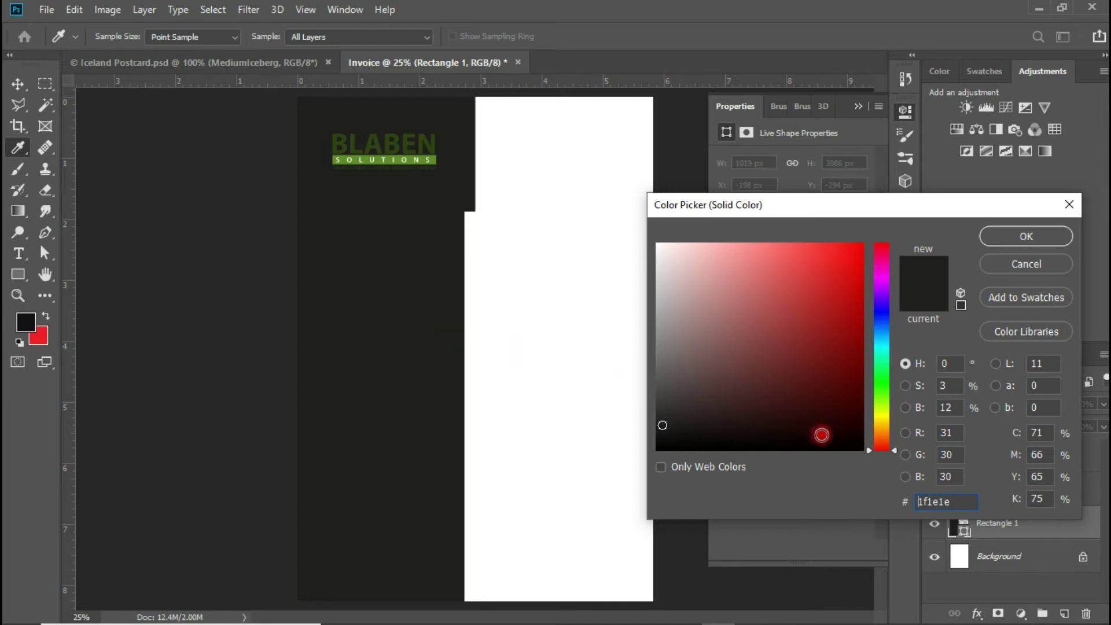
click(858, 448)
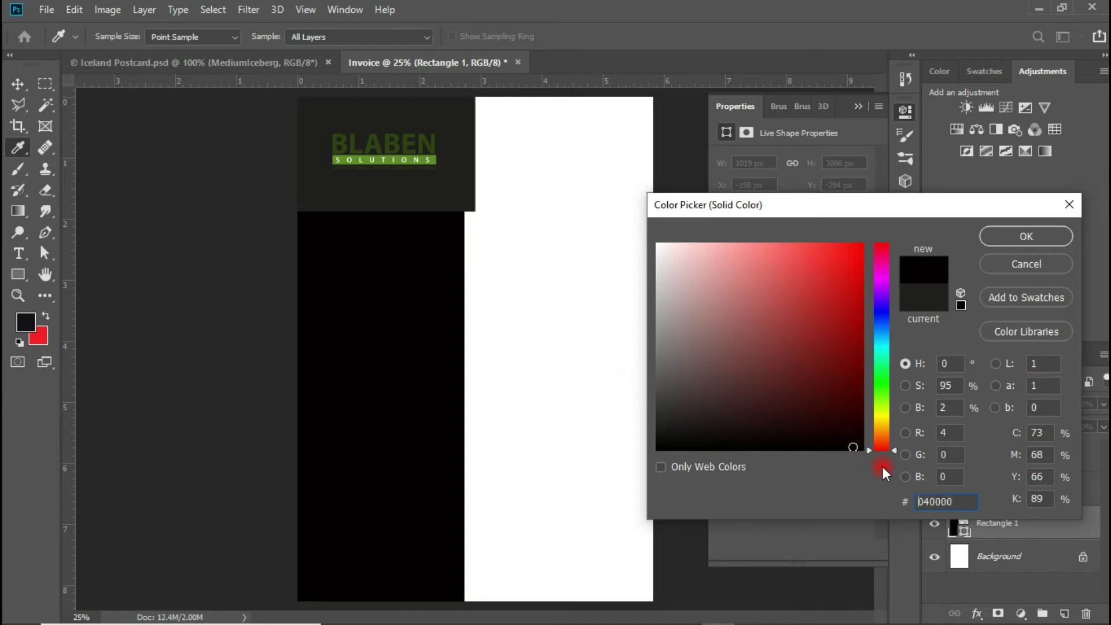
click(1039, 232)
click(428, 167)
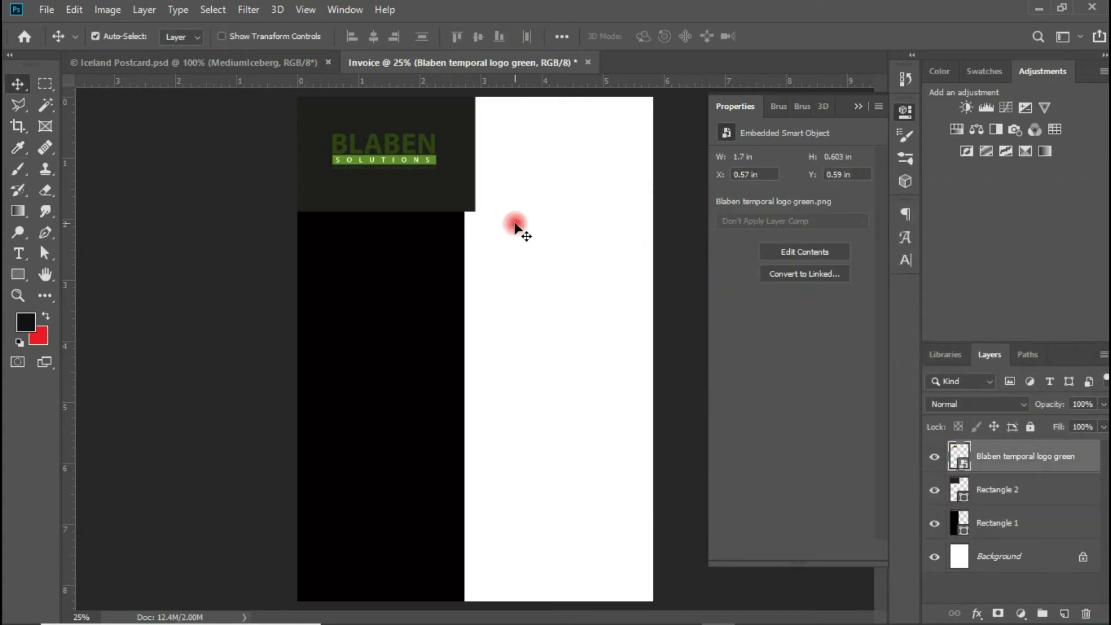
Select Rectangle 2 and Rectangle 1, then narrow the sidebar and enlarge the logo across the header
click(995, 489)
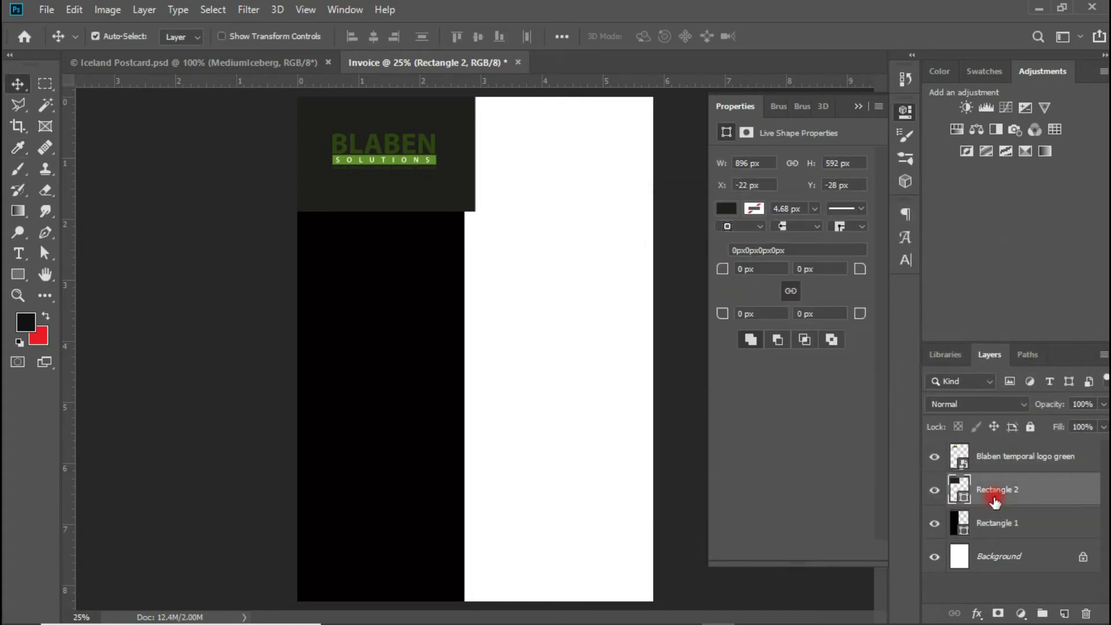
shift+click(995, 537)
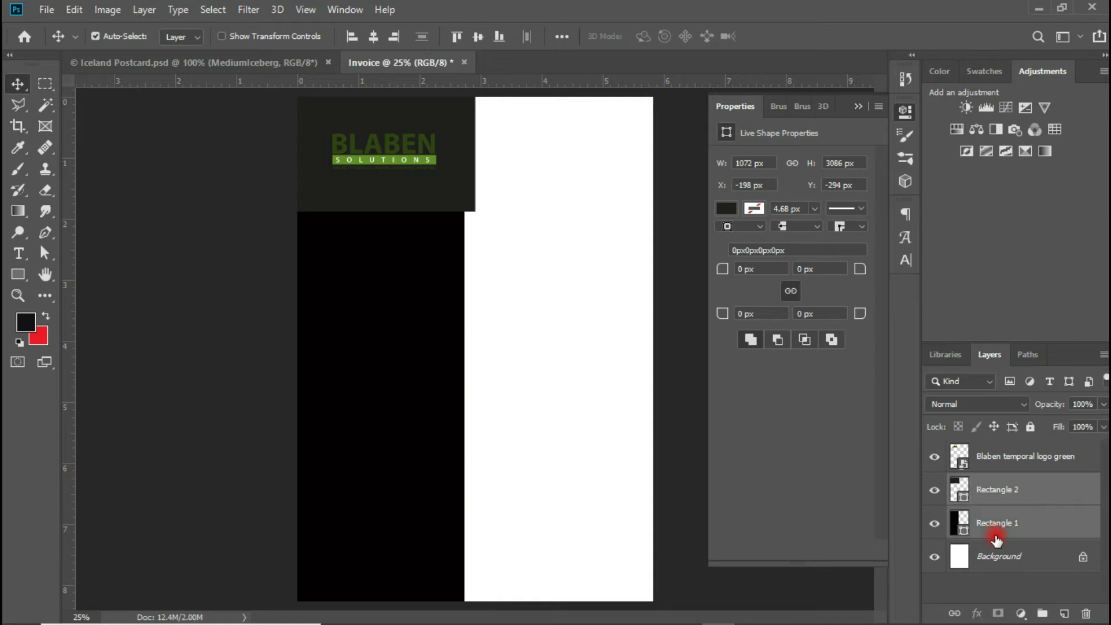
key(ctrl+z)
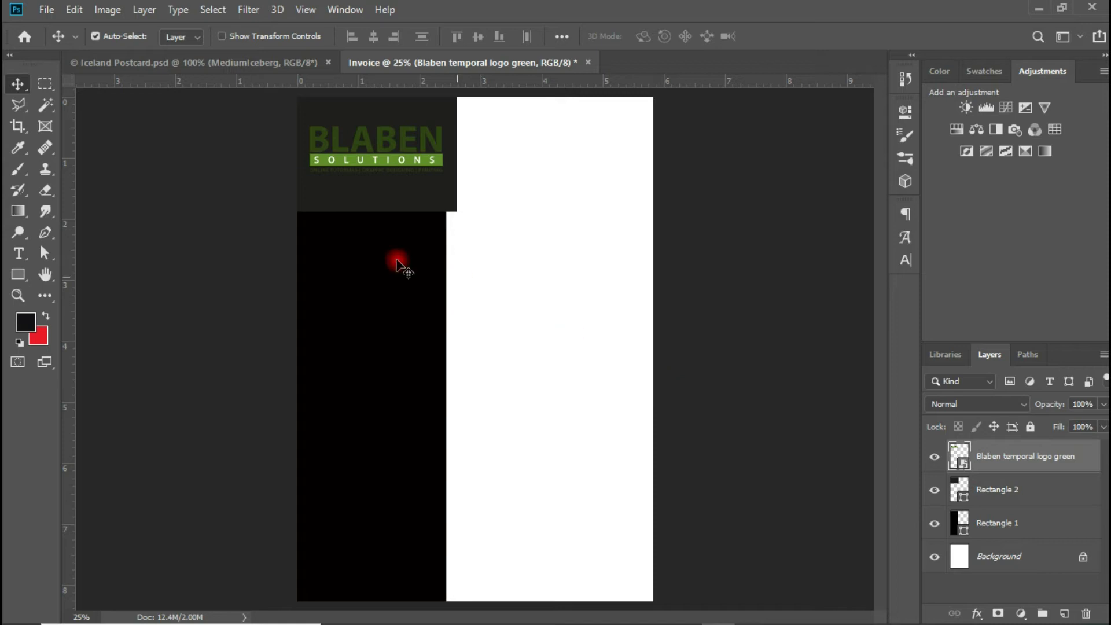
Add a dark green Harabara 40 pt INVOICE heading at the page's top right
click(18, 253)
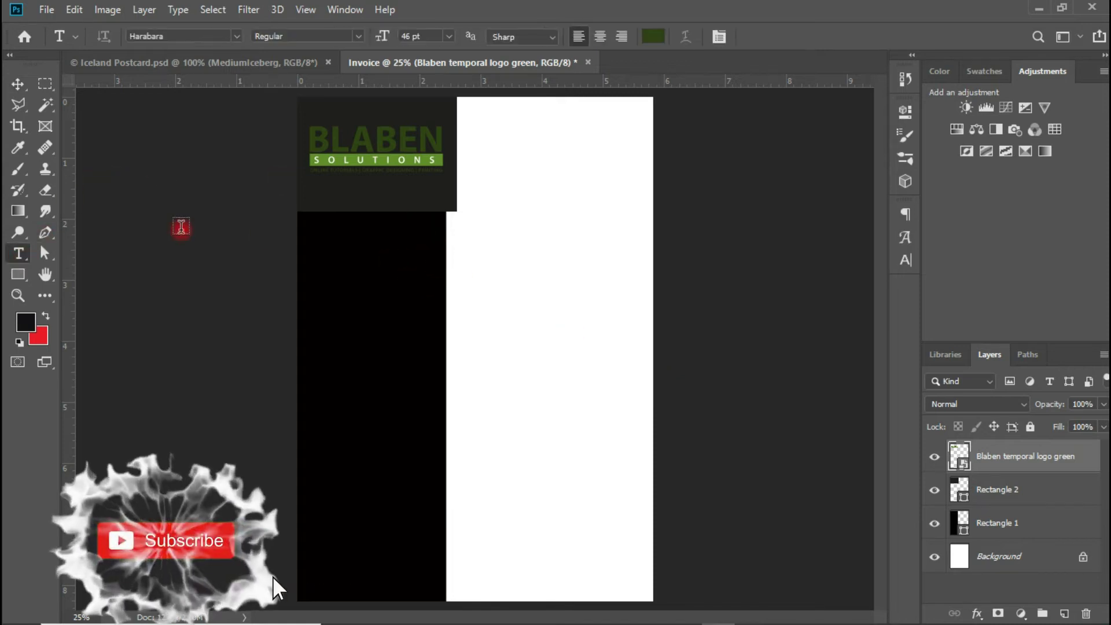
click(502, 267)
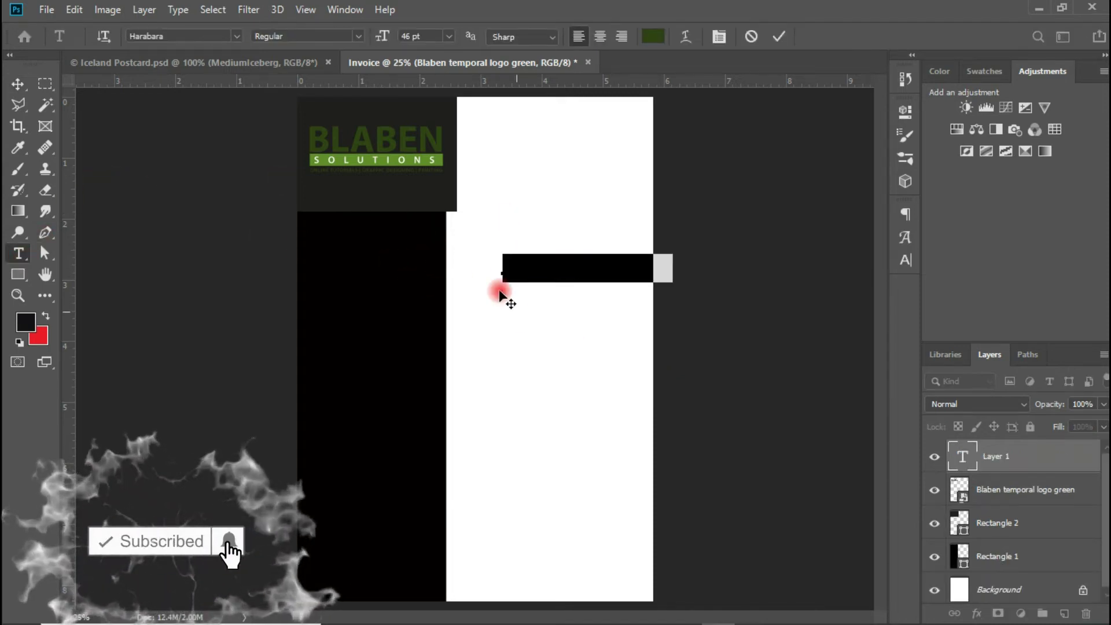
click(523, 251)
key(ctrl+a)
key(BackSpace)
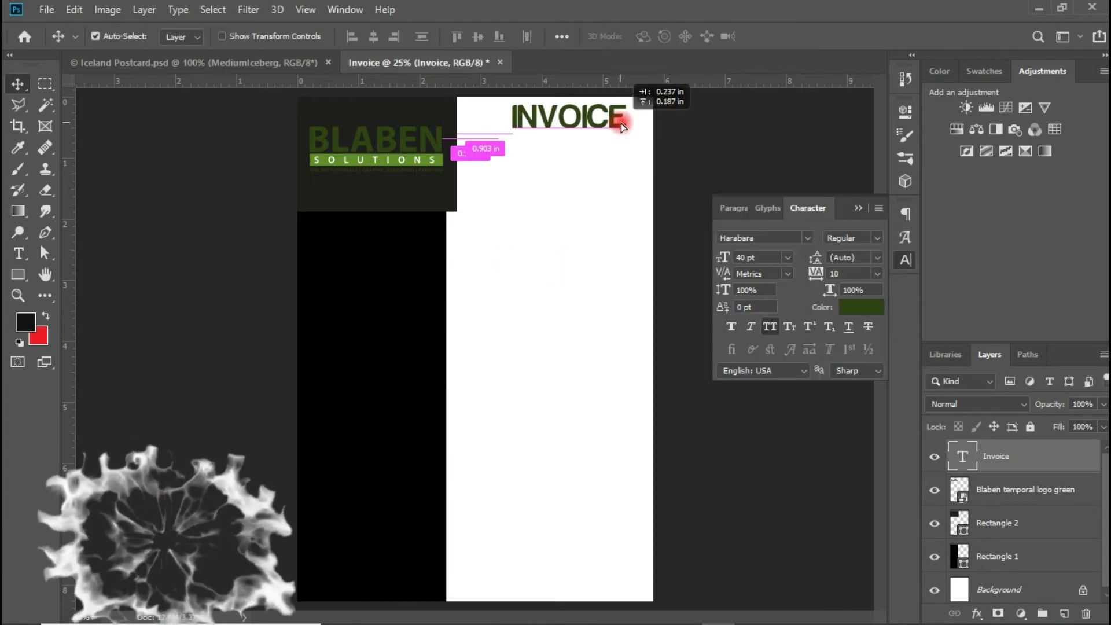
drag(620, 116, 630, 120)
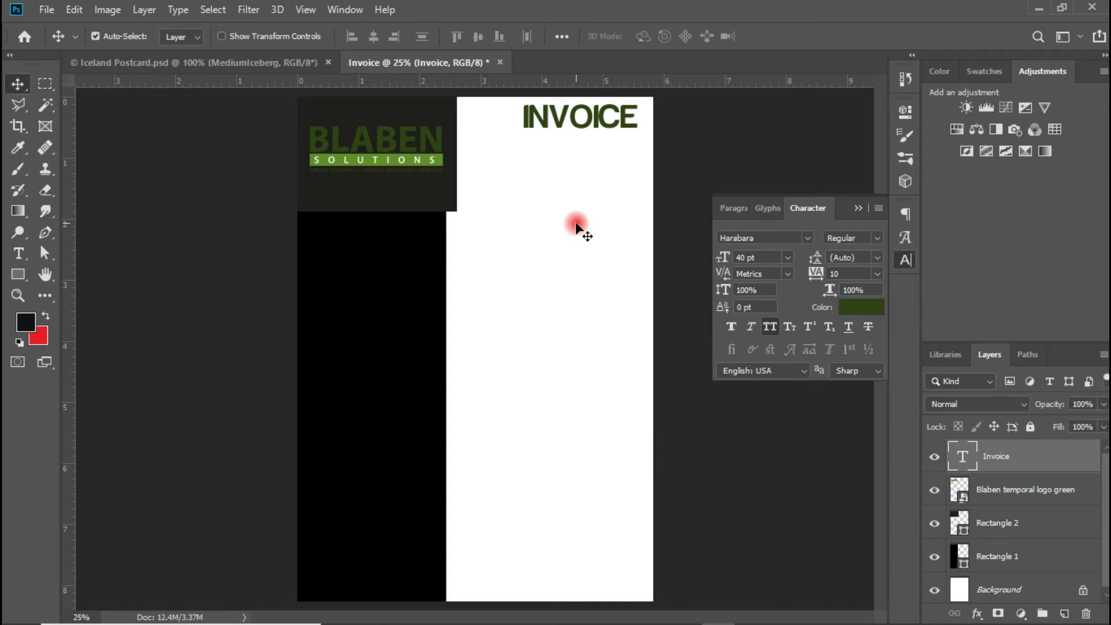
Add a semibold 'Invoice to:' label with 0 tracking, aligned to a guide at the sidebar's left margin
key(t)
click(325, 243)
click(769, 327)
text(Invoice to:)
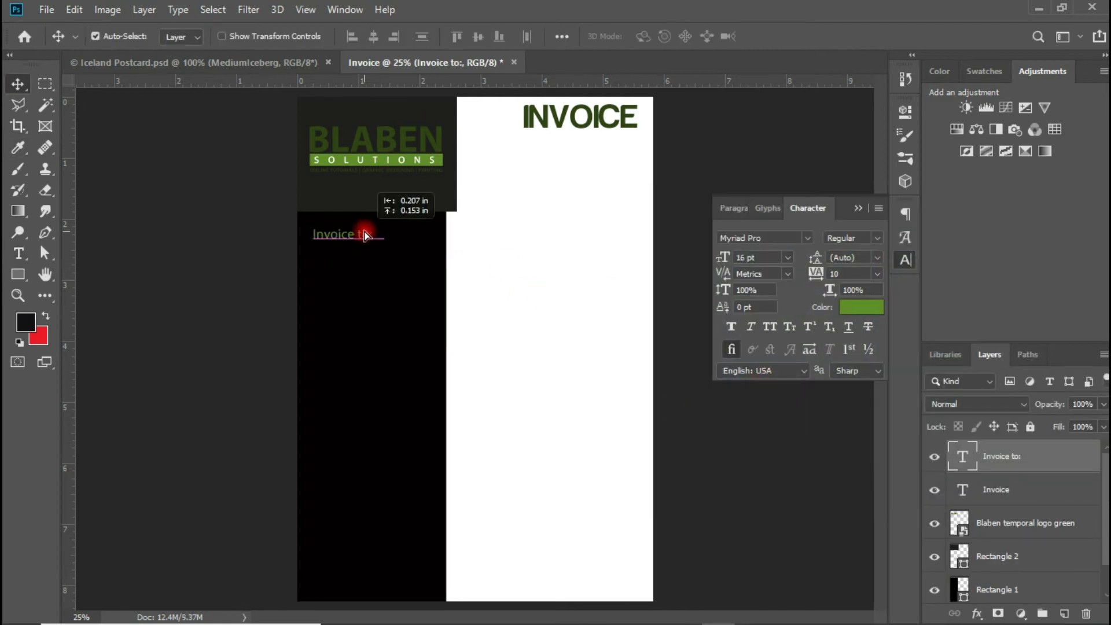
drag(364, 232, 364, 220)
drag(68, 260, 313, 260)
click(854, 238)
click(862, 362)
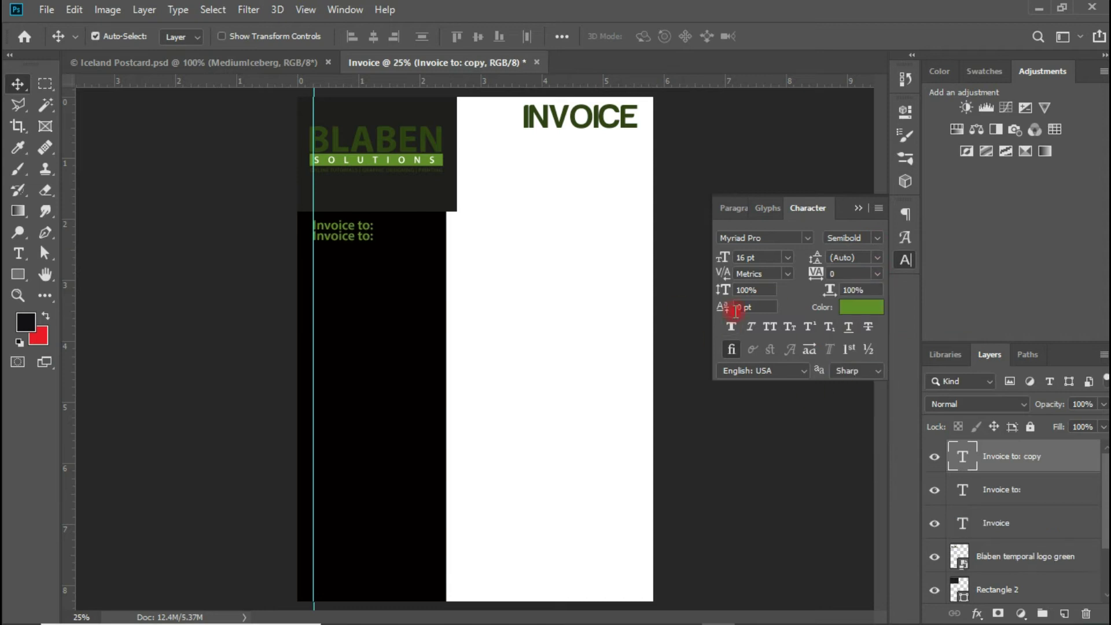
Duplicate the label into the client's name in white, placed below the label
double_click(960, 454)
click(17, 84)
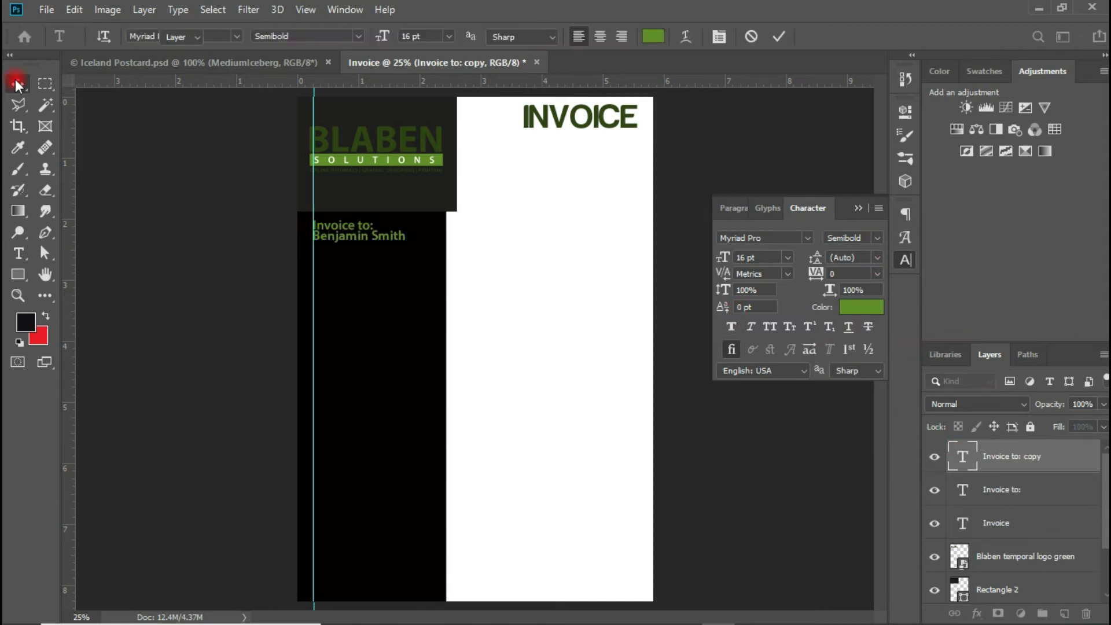
click(860, 307)
click(1024, 235)
drag(384, 255, 391, 273)
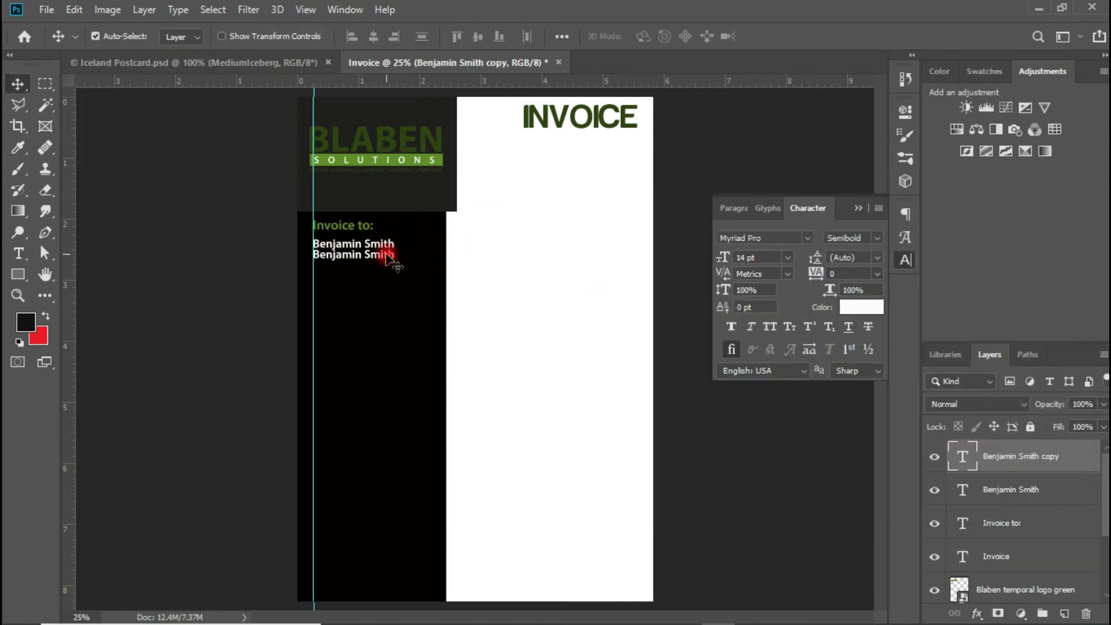
Add a regular-weight 'Executive Director' title line and update the client's name
click(833, 237)
click(851, 254)
double_click(964, 460)
text(Managing Director)
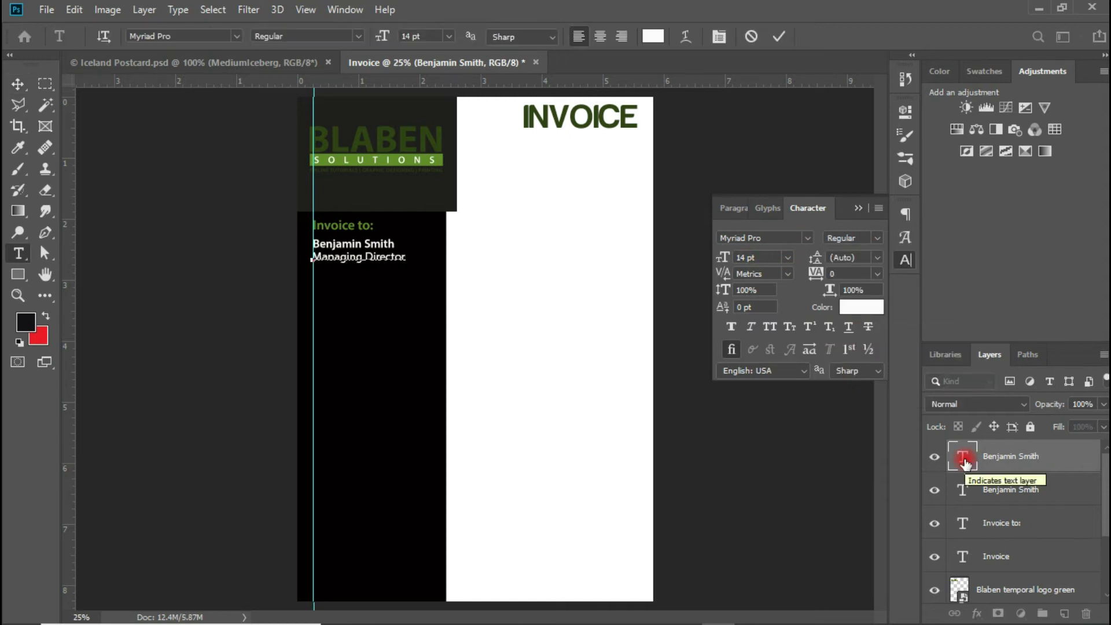
drag(330, 264, 313, 261)
text(Executive)
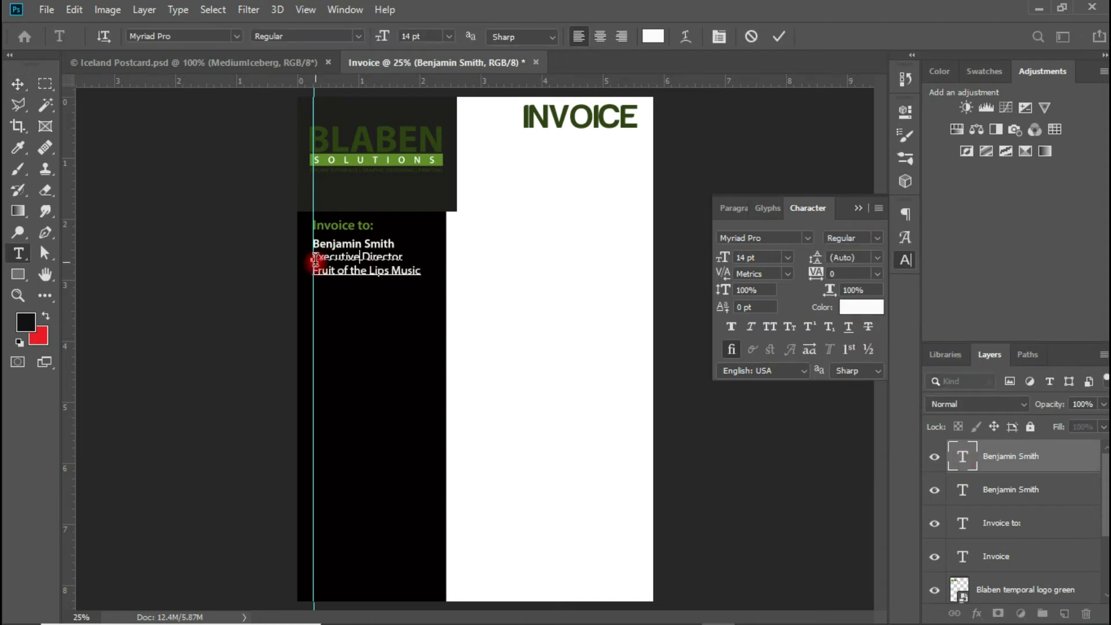
key(Escape)
double_click(961, 490)
key(Escape)
Set the title, company and contact lines to 10 pt and copy the client's name under INVOICE
key(ctrl+shift+comma)
key(ctrl+shift+comma)
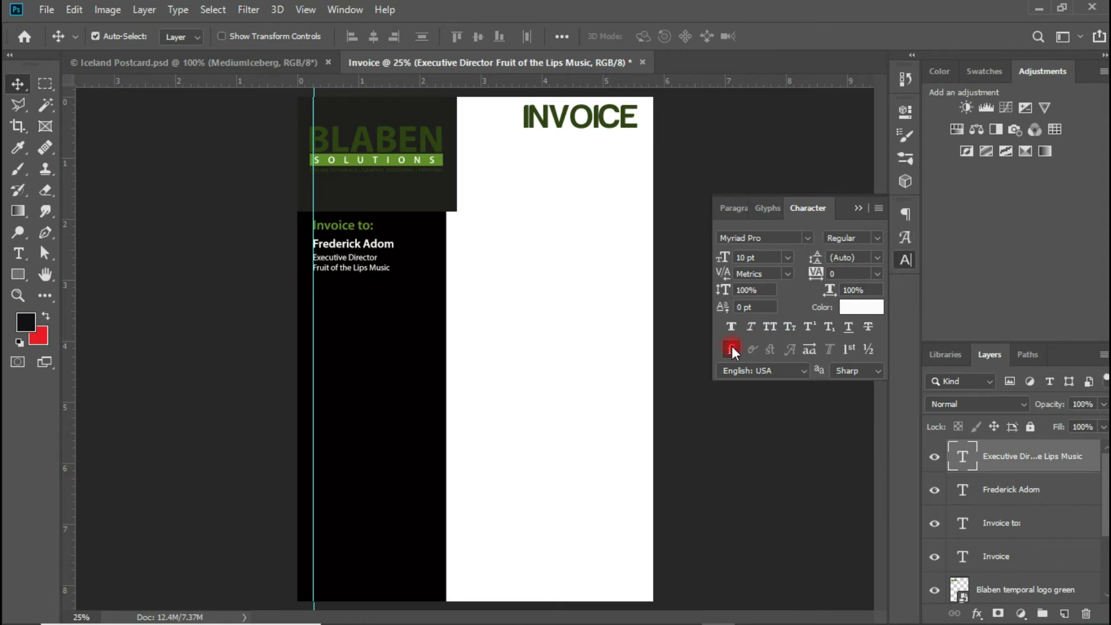
double_click(419, 282)
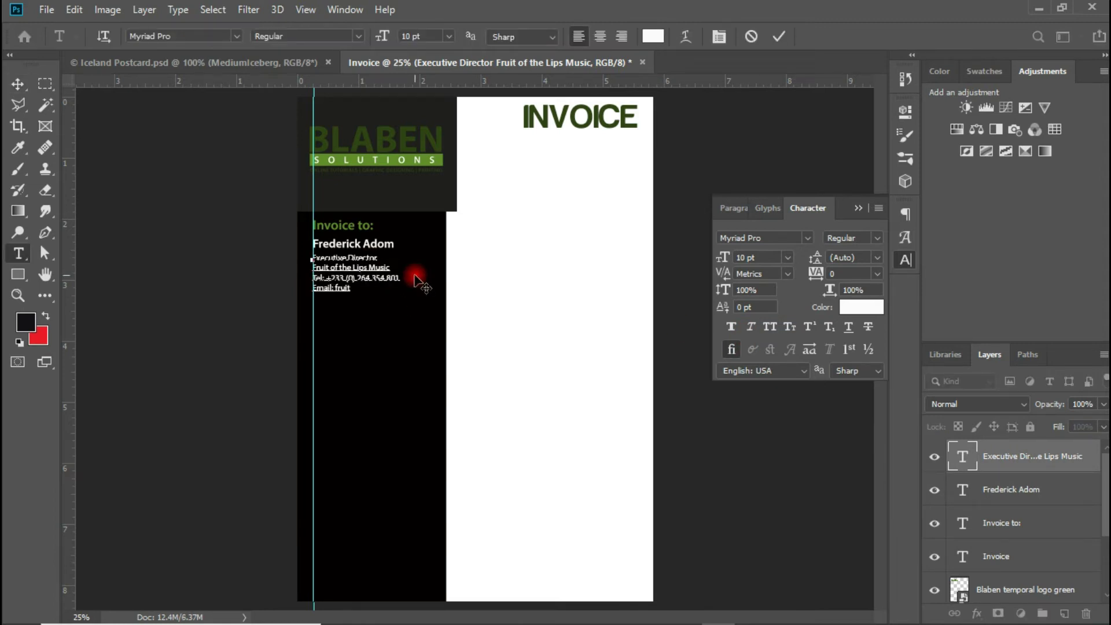
key(Escape)
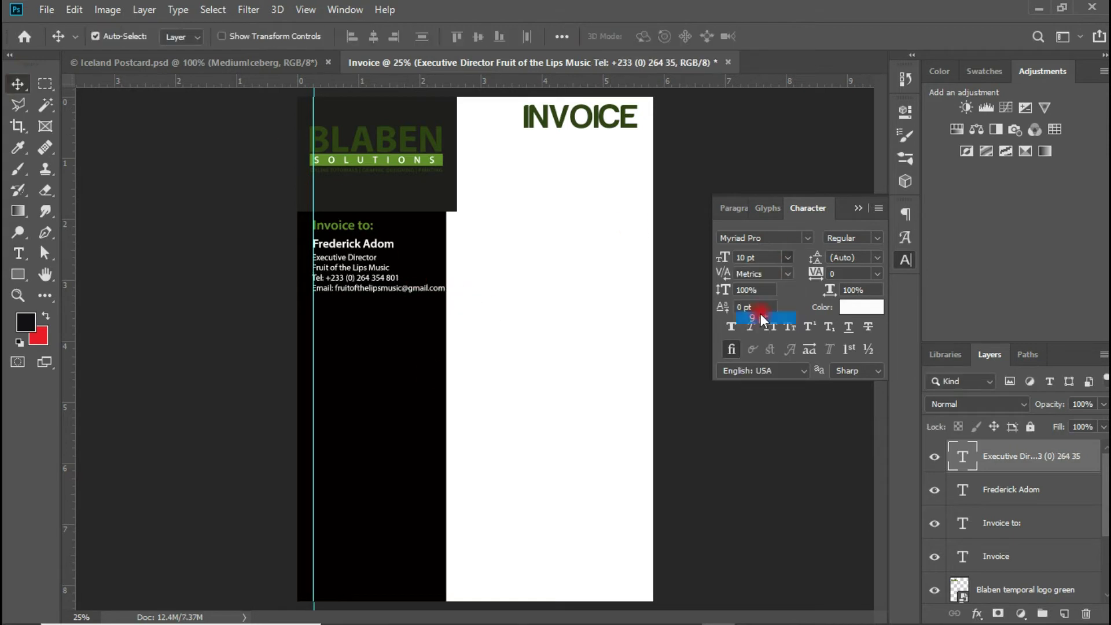
click(387, 245)
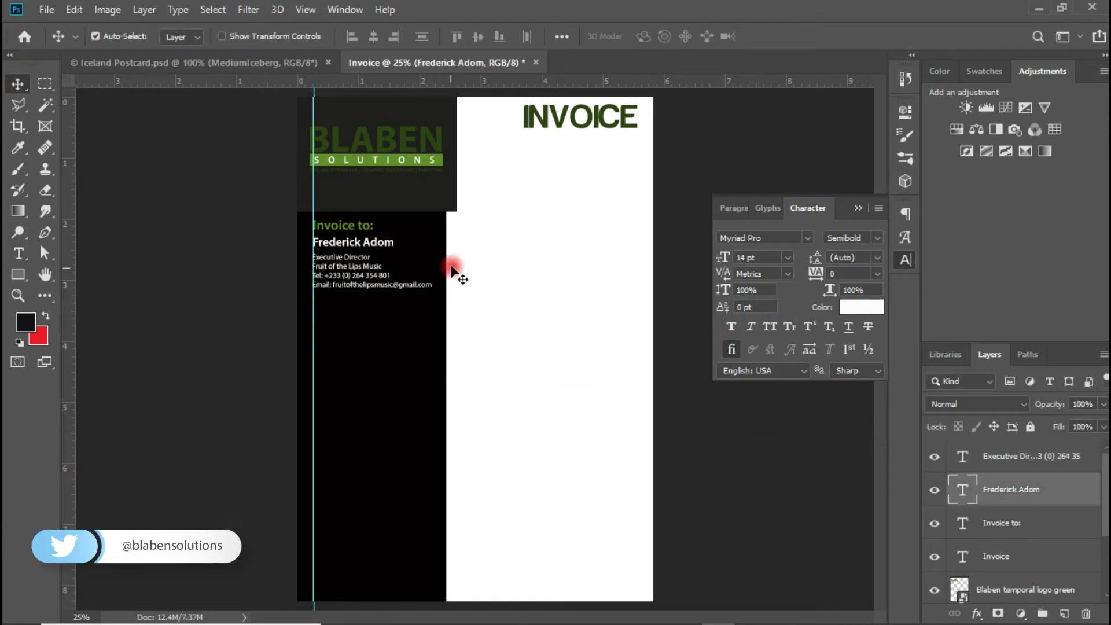
drag(373, 237, 600, 141)
Colour the copied text black and retype it as a 12 pt 'Invoice No:' label
click(860, 306)
click(433, 186)
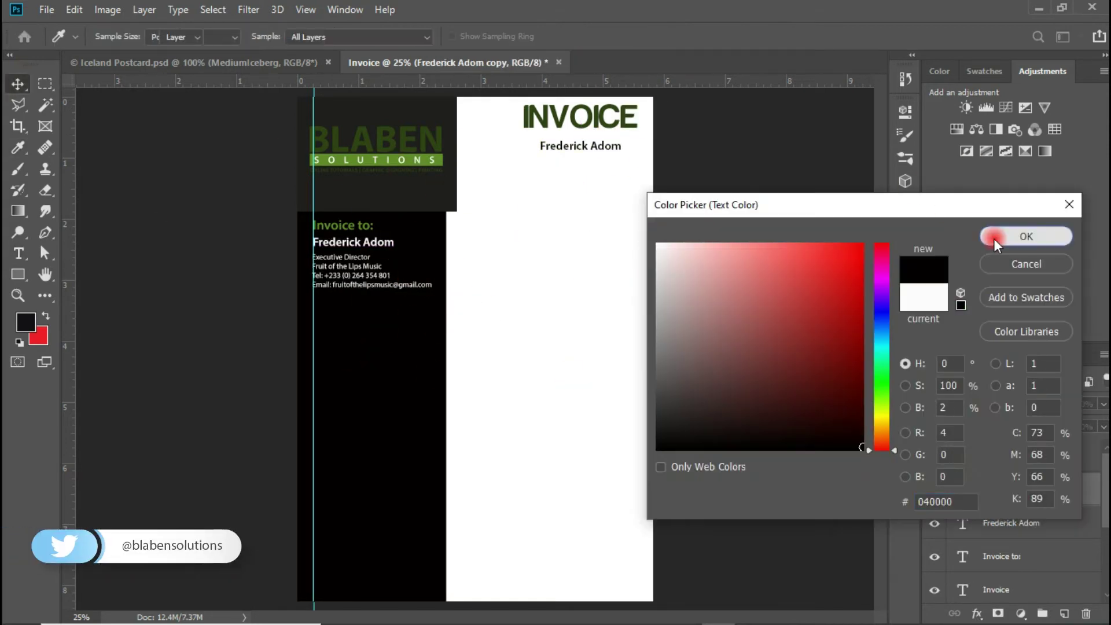
click(990, 234)
double_click(962, 489)
text(Invoice No:)
key(Escape)
click(787, 257)
click(756, 354)
Duplicate the label into 'Account No:' and 'Invoice Date:' labels below it
key(ctrl+j)
key(shift+Down)
key(shift+Down)
key(shift+Down)
double_click(962, 489)
text(Account No:)
key(Escape)
key(ctrl+j)
key(shift+Down)
key(shift+Down)
key(shift+Down)
double_click(962, 490)
text(Invoice Date:)
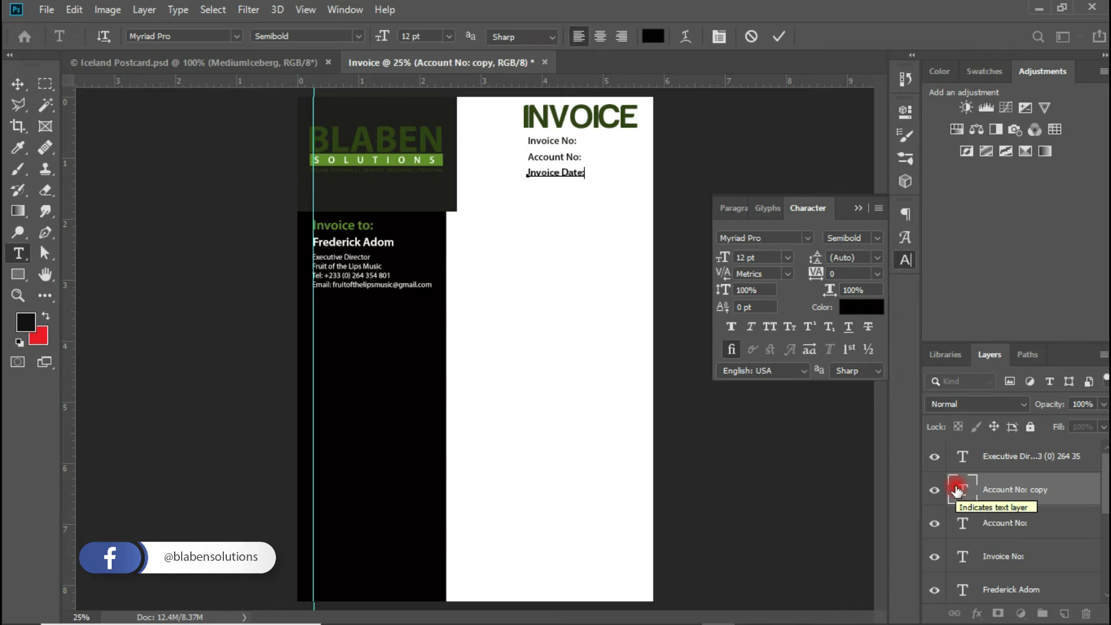
Select the three label layers and right-align them
key(Escape)
key(v)
shift+click(1048, 556)
click(394, 36)
click(1041, 488)
shift+click(1024, 556)
Duplicate the three labels into a second column to the right in Regular weight
key(ctrl+j)
key(shift+Right)
key(shift+Right)
key(shift+Right)
key(shift+Right)
key(shift+Right)
key(shift+Right)
key(shift+Right)
key(shift+Right)
click(874, 235)
click(781, 256)
Add a vertical guide near the right edge and retype the copies as invoice number 66543782, account number and date 01/ 12/ 2021
drag(70, 231, 640, 174)
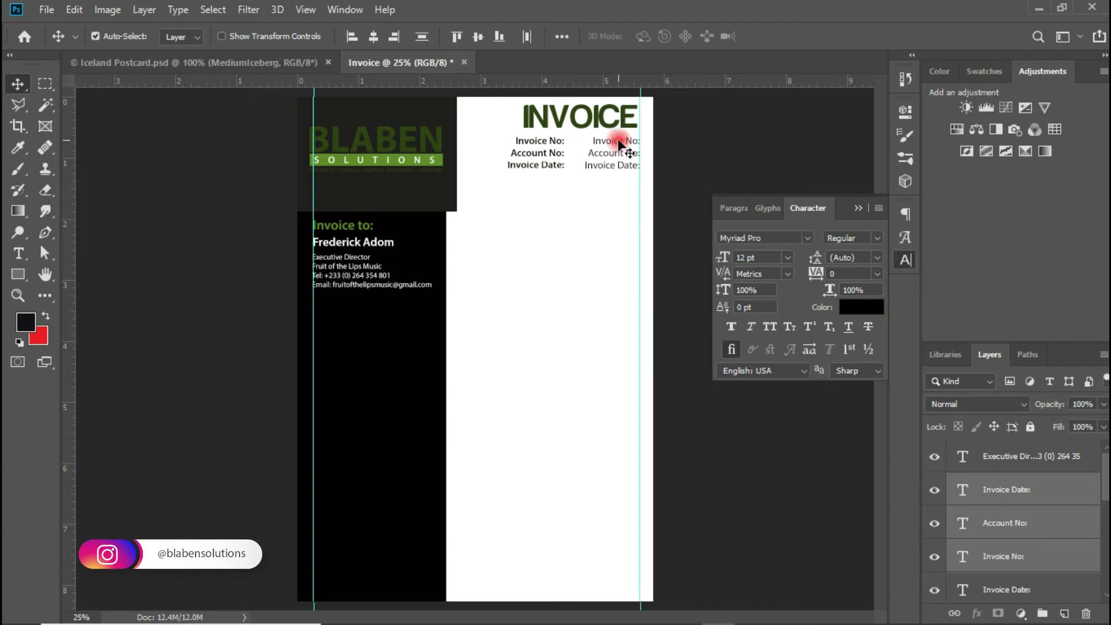
double_click(962, 556)
text(66543782)
double_click(960, 523)
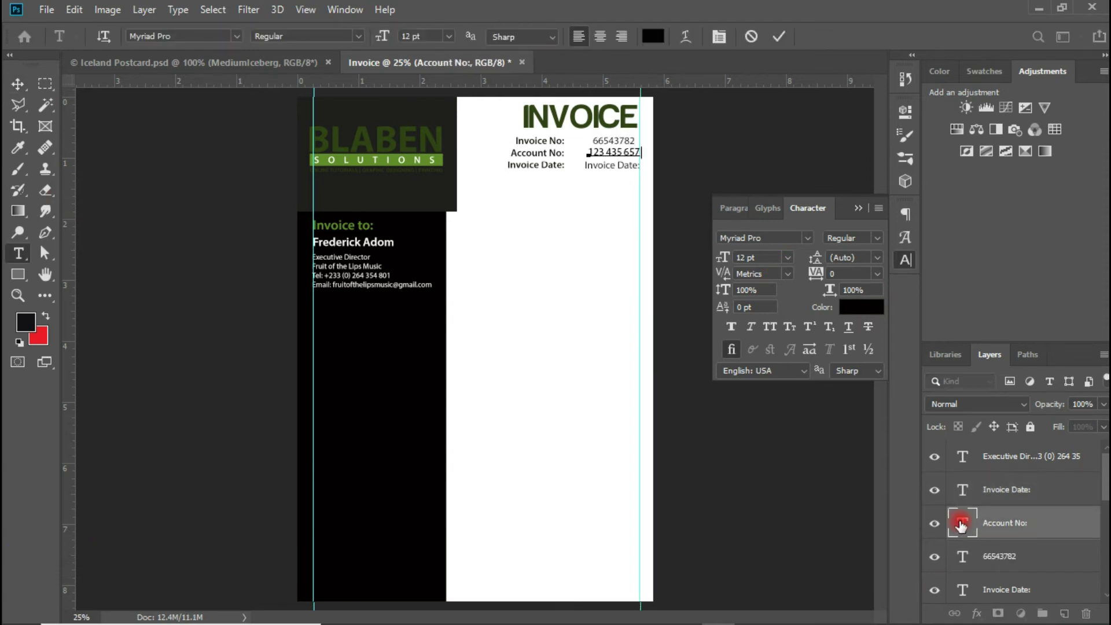
ctrl+click(627, 168)
double_click(962, 490)
text(01)
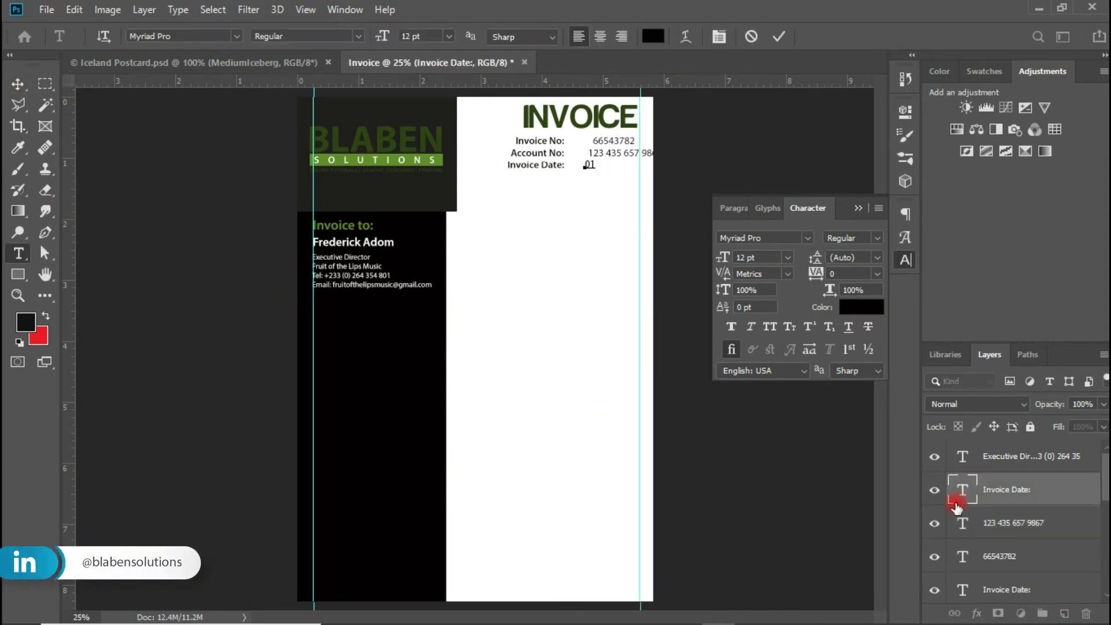
text(/ 12/ 2021)
click(18, 84)
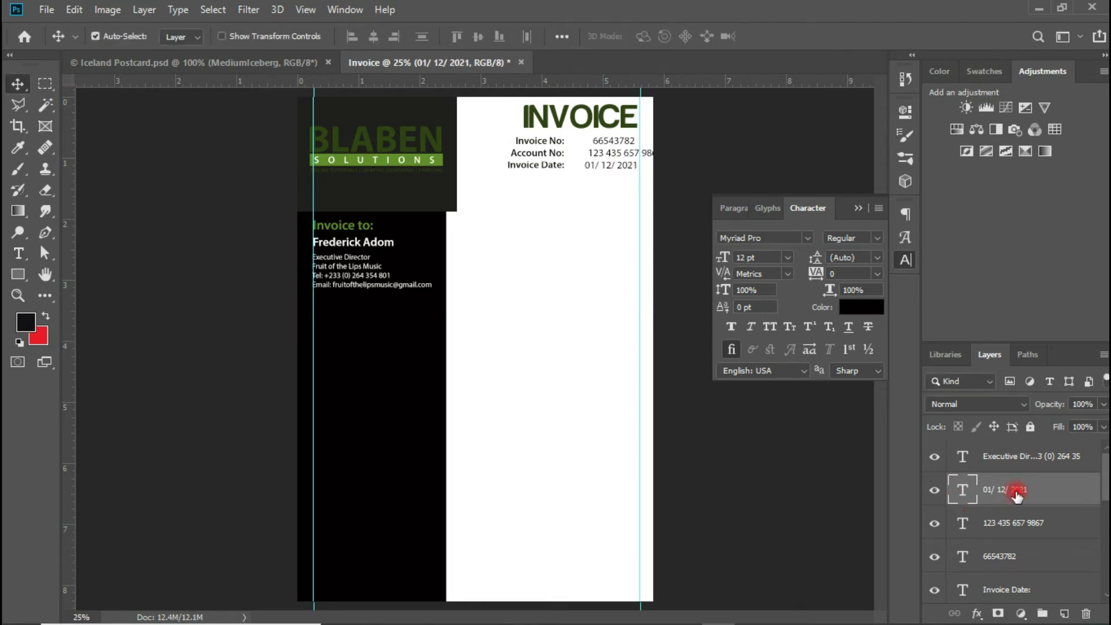
Set the labels and values to 11 pt and push the values against the guide
shift+click(1001, 556)
scroll(1018, 521, down, 3)
shift+click(1004, 553)
click(787, 256)
click(762, 339)
shift+click(1005, 486)
key(shift+Left)
shift+click(630, 165)
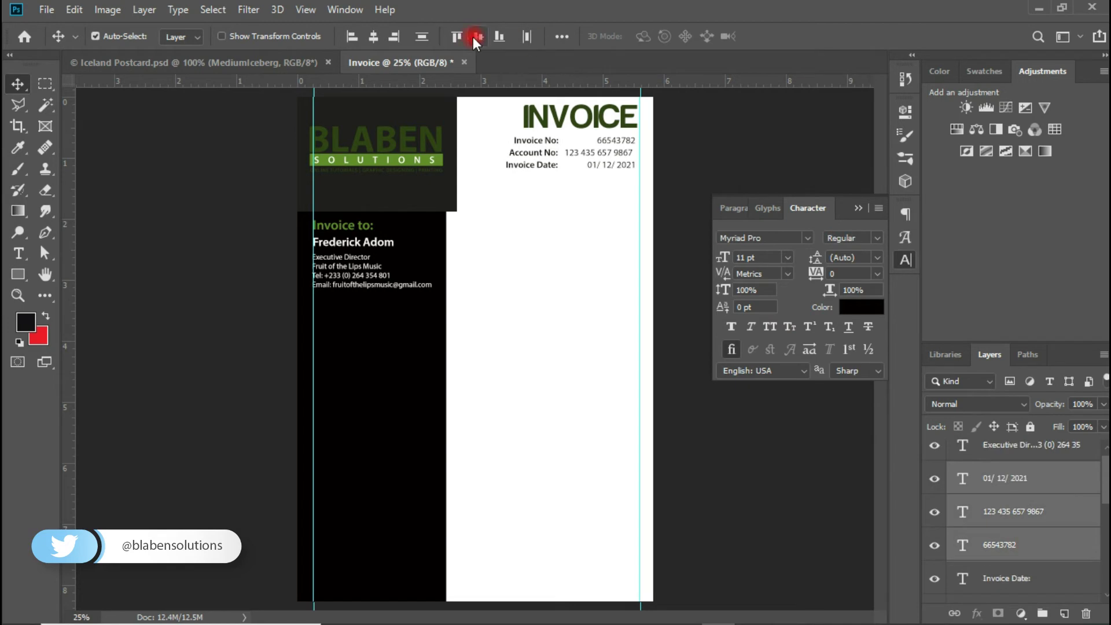
key(shift+Right)
Group the invoice detail layers and name the group 'under Invoice'
key(ctrl+g)
click(992, 449)
text(under I)
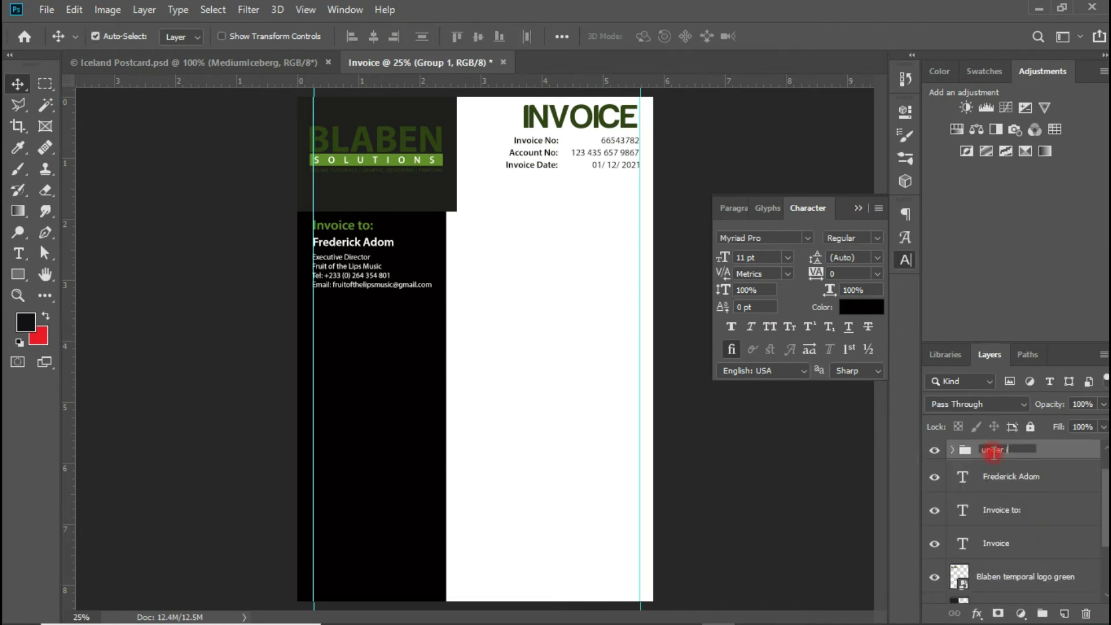
text(nvoice)
key(Return)
Draw a thin rectangle line under the invoice details filled dark green from the heading
click(18, 273)
drag(495, 176, 640, 176)
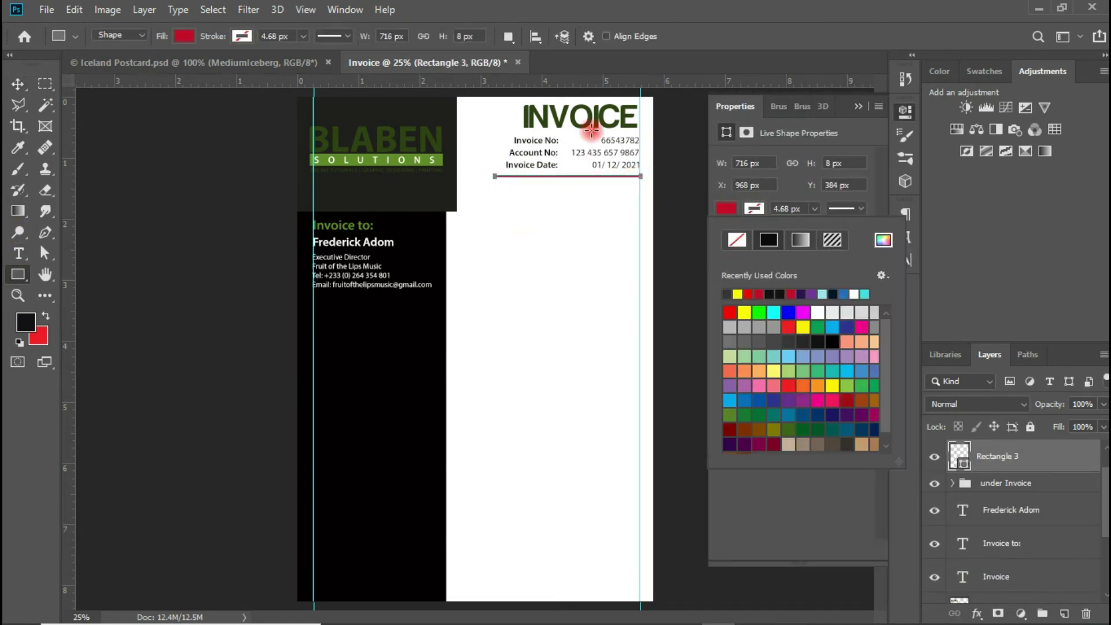
click(883, 240)
click(434, 149)
click(1029, 235)
key(v)
Group the Invoice to:, client name and contact details layers as 'logo' and raise the block
click(765, 246)
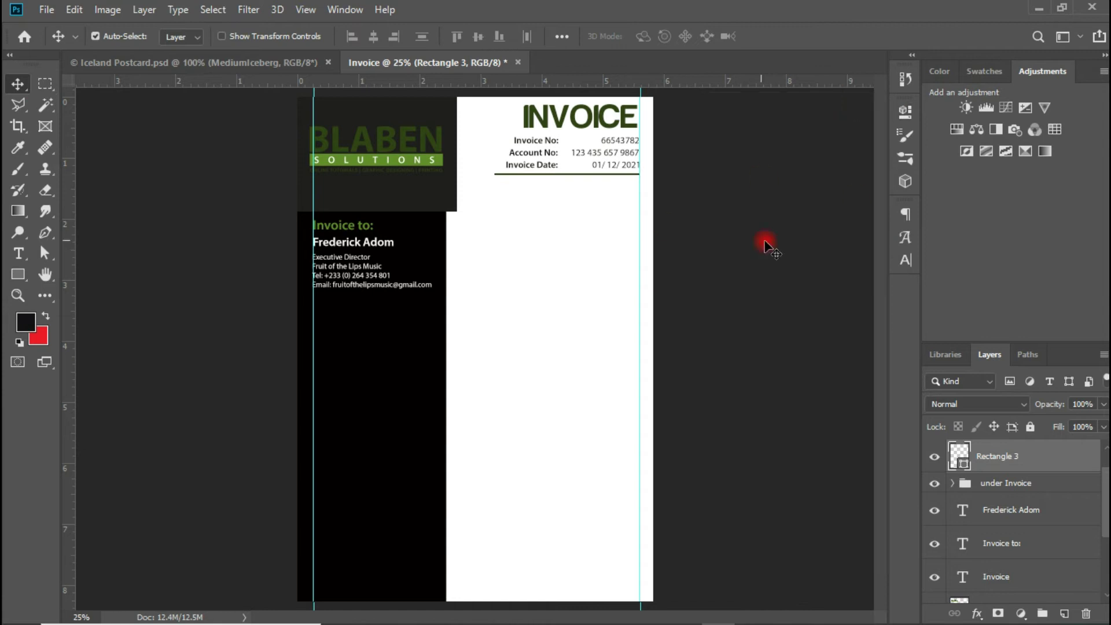
drag(411, 213, 411, 194)
click(341, 225)
shift+click(352, 242)
shift+click(354, 255)
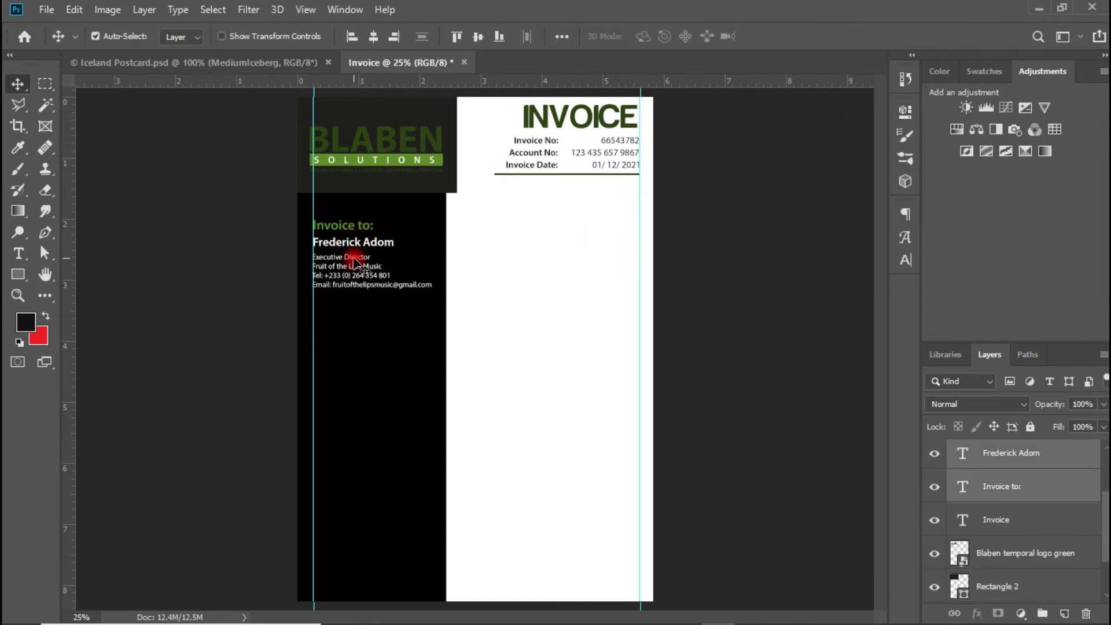
scroll(1101, 526, up, 3)
key(ctrl+g)
key(shift+Up)
key(shift+Up)
key(shift+Up)
key(shift+Up)
key(shift+Up)
key(shift+Up)
key(shift+Up)
key(shift+Up)
text(logo)
key(Return)
Move the divider into the details group and edit Rectangle 2's fill colour
drag(984, 476, 984, 452)
click(995, 564)
double_click(958, 563)
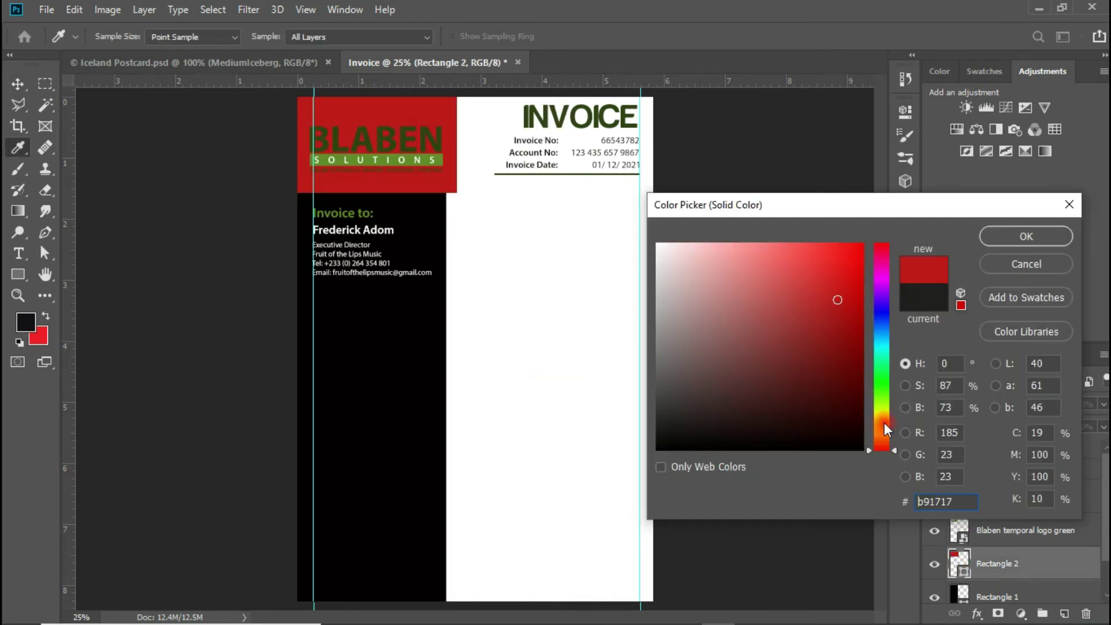
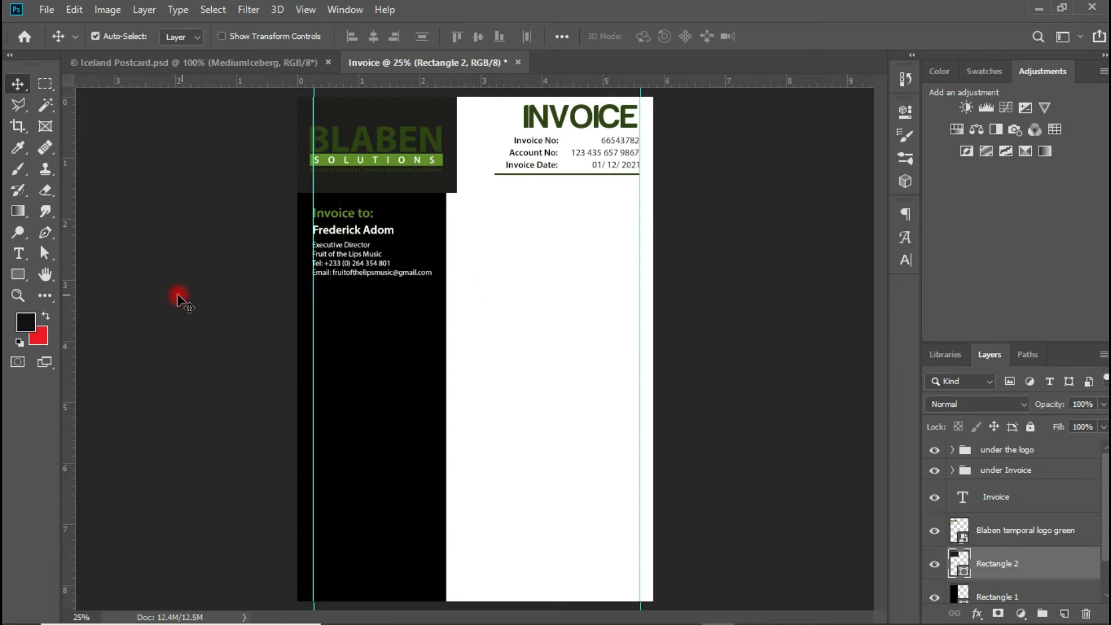
Draw a 1605 × 712 px white rectangle with a dark-green outline across the page middle
click(19, 274)
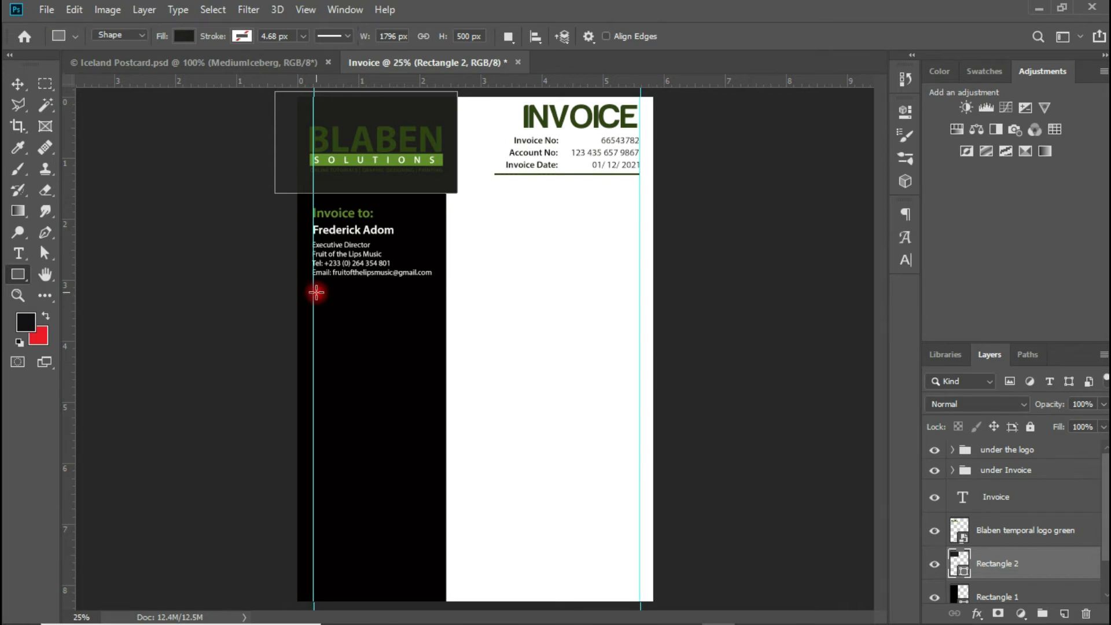
drag(313, 285, 635, 429)
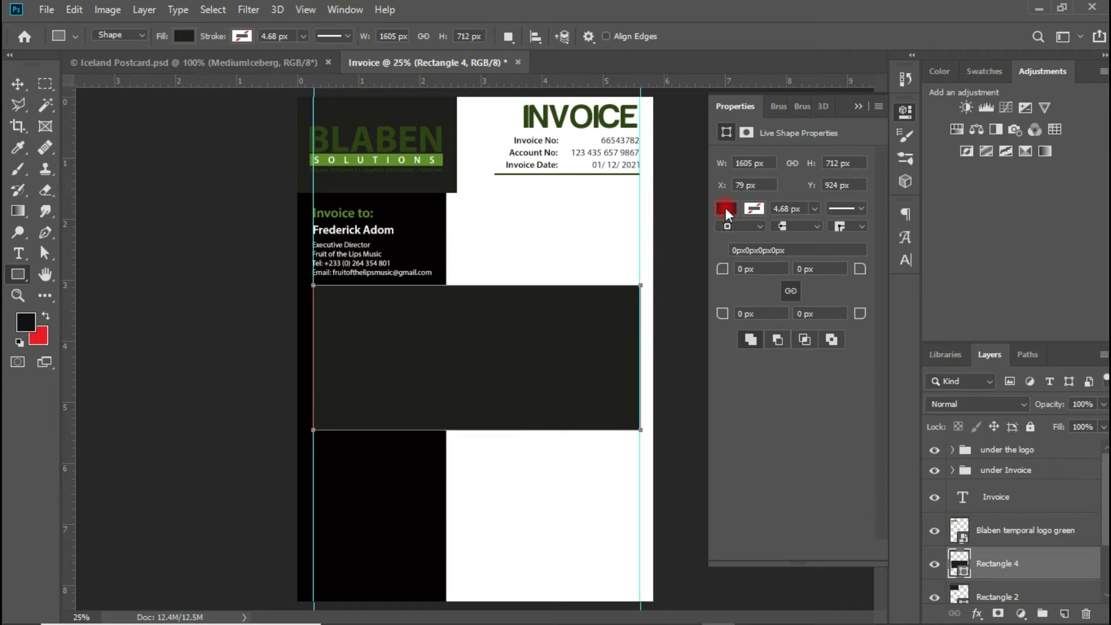
click(725, 208)
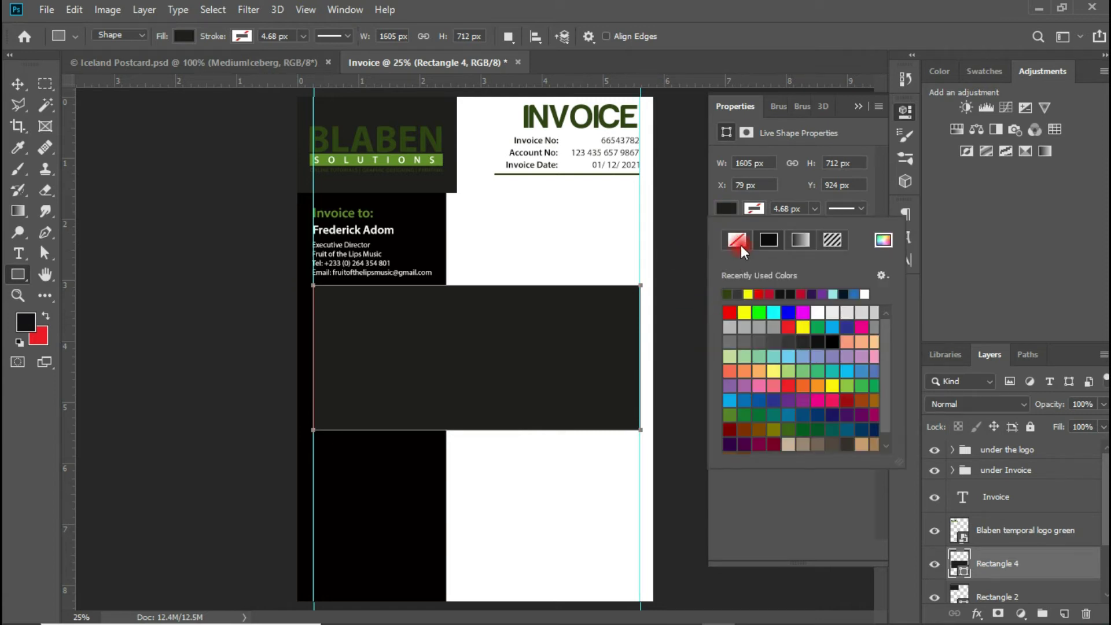
click(816, 312)
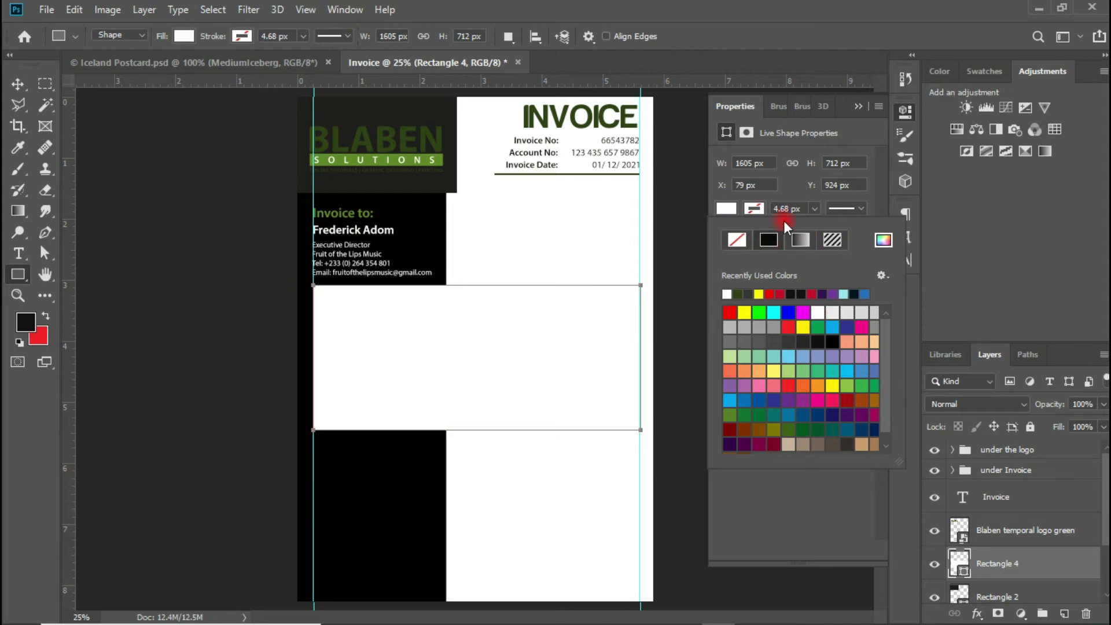
click(762, 208)
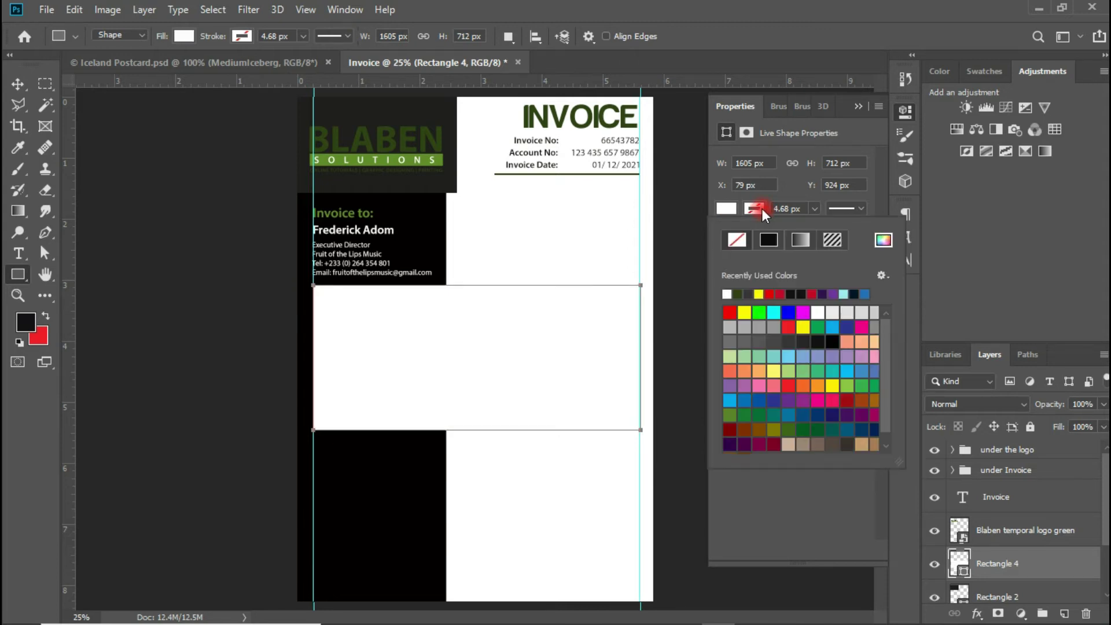
click(747, 294)
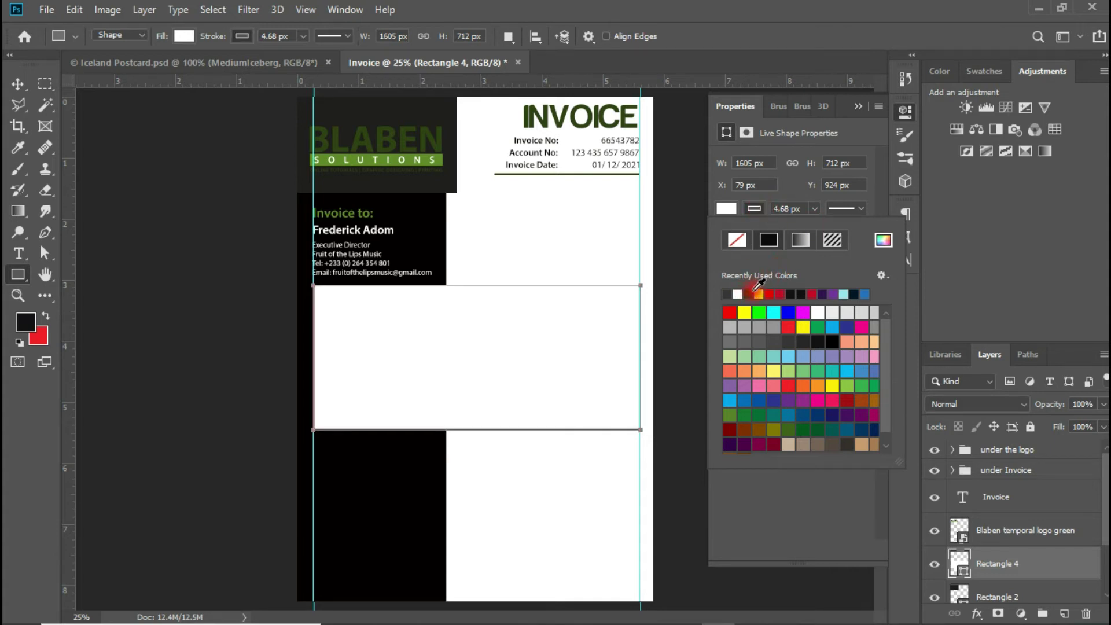
click(489, 148)
click(18, 84)
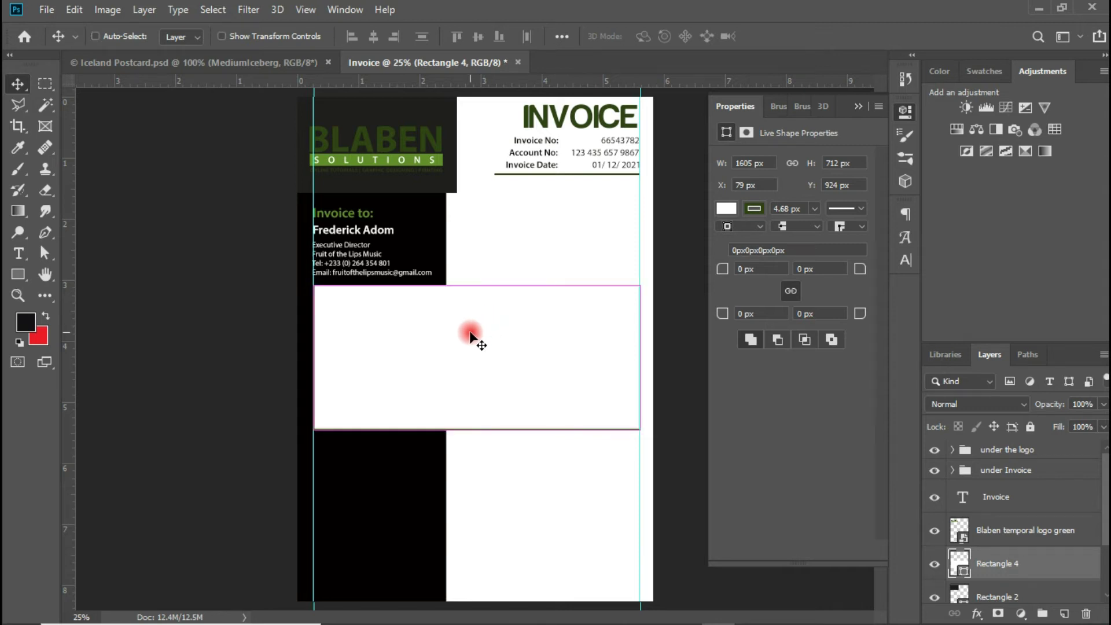
Shrink the rectangle to a 1605 × 136 px strip and fill it dark green
key(ctrl+t)
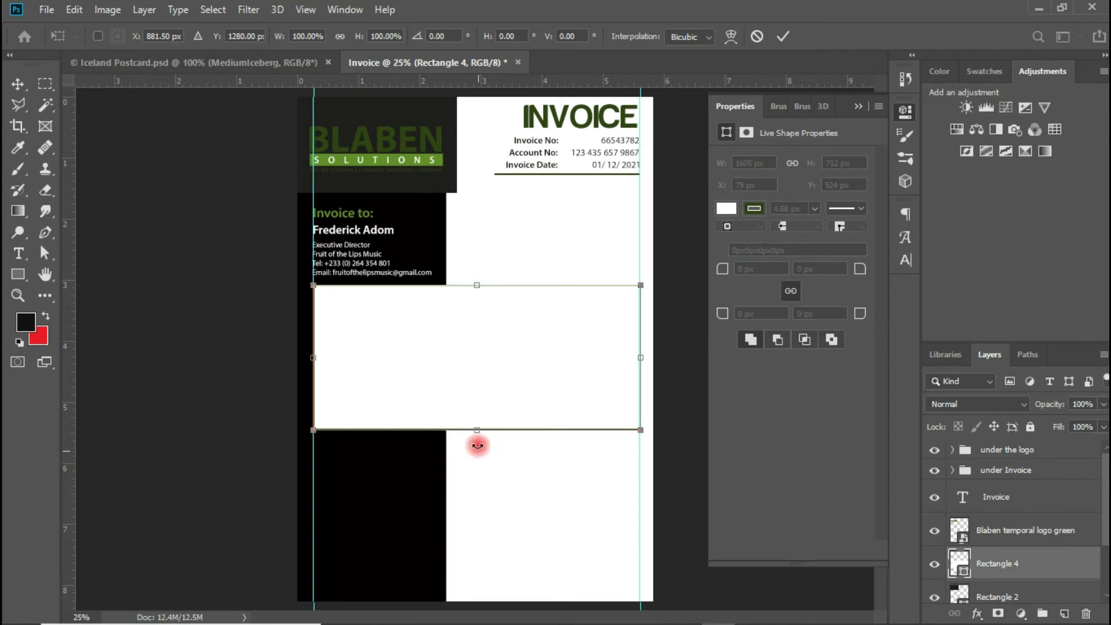
drag(477, 431, 471, 312)
key(Return)
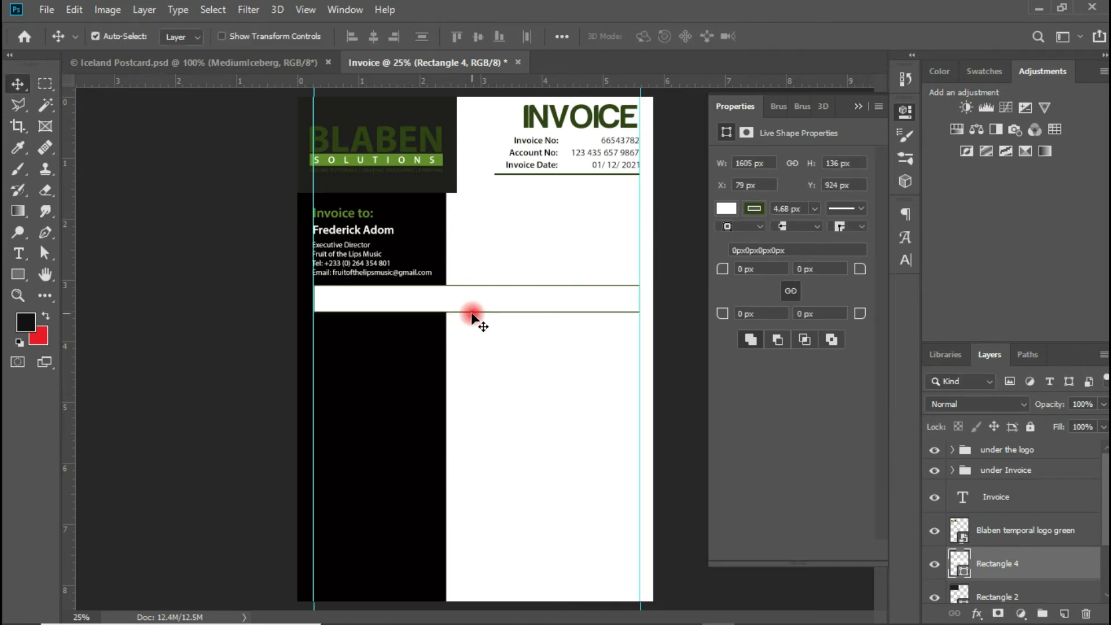
click(723, 211)
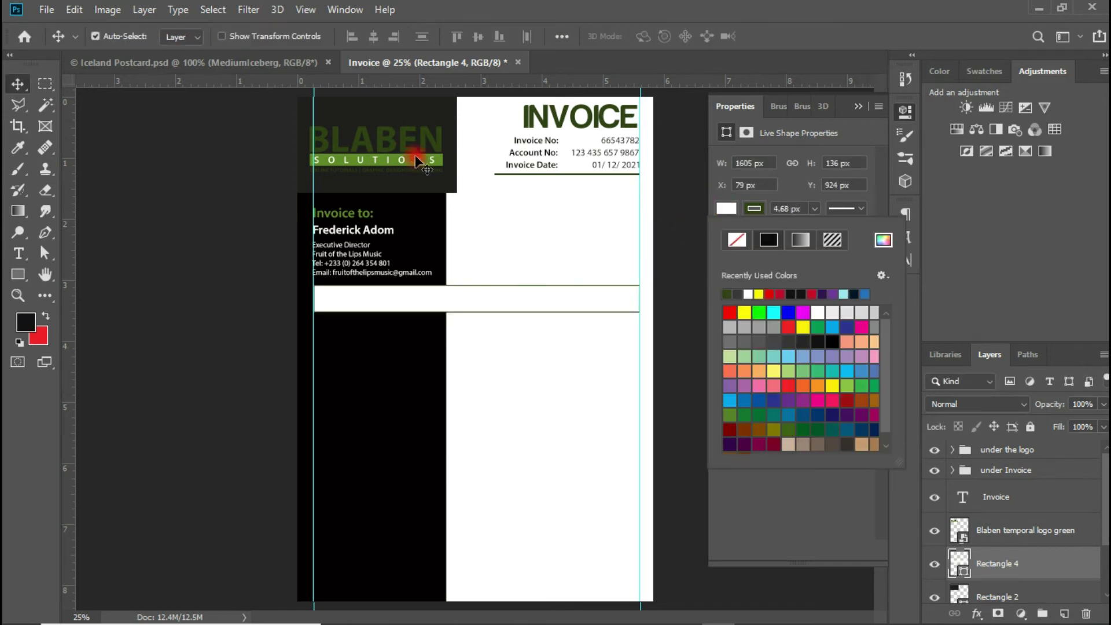
click(728, 294)
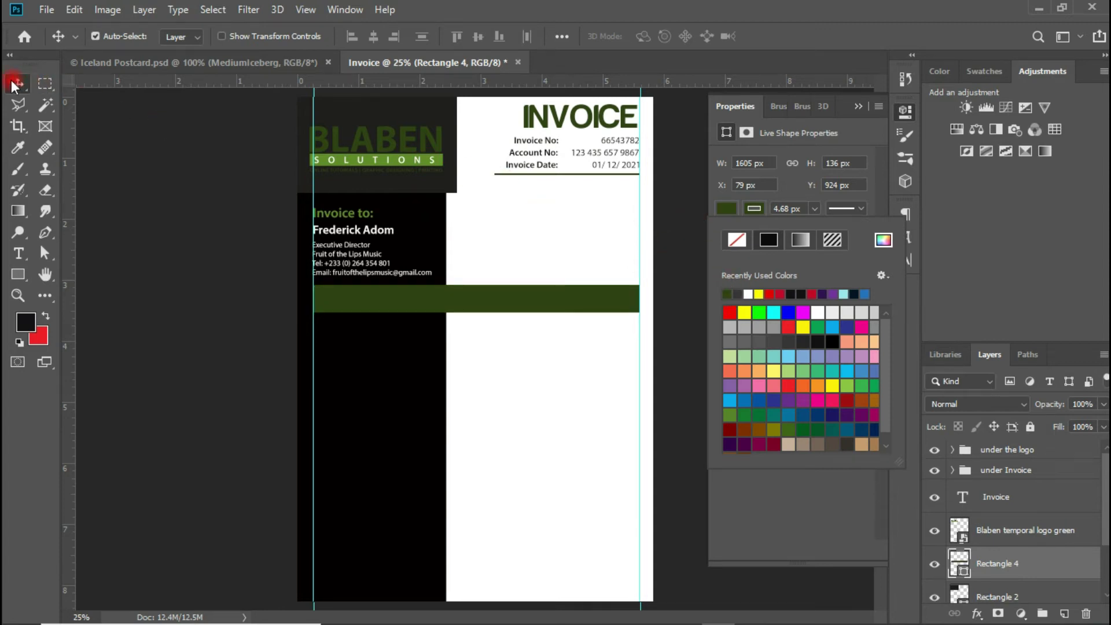
click(713, 258)
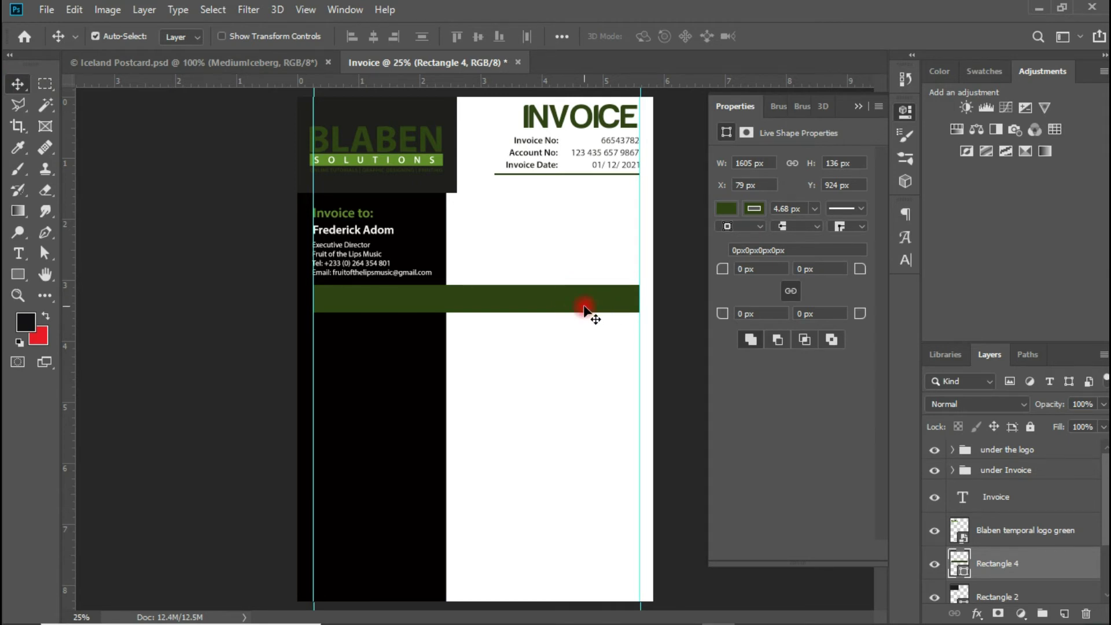
Duplicate the green bar, place the copy just below it, and fill the copy white
key(ctrl+j)
key(shift+Down)
key(shift+Down)
key(shift+Down)
key(shift+Down)
key(shift+Down)
key(shift+Down)
key(shift+Down)
key(shift+Down)
key(shift+Down)
key(shift+Down)
key(shift+Down)
key(shift+Down)
key(shift+Down)
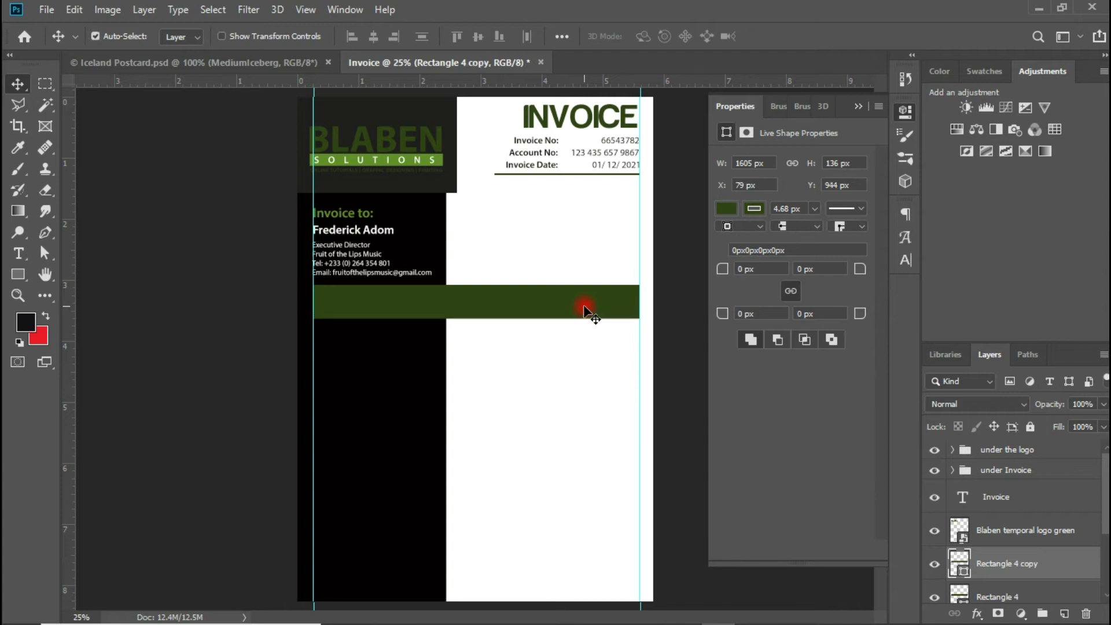
key(shift+Down)
key(shift+Down)
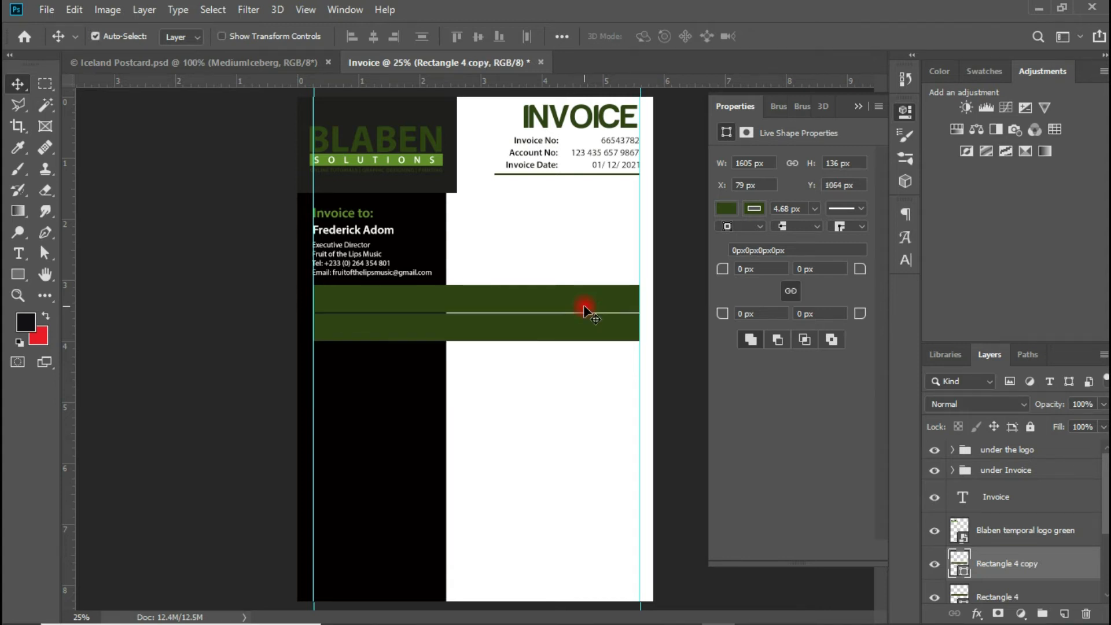
key(shift+Up)
click(726, 209)
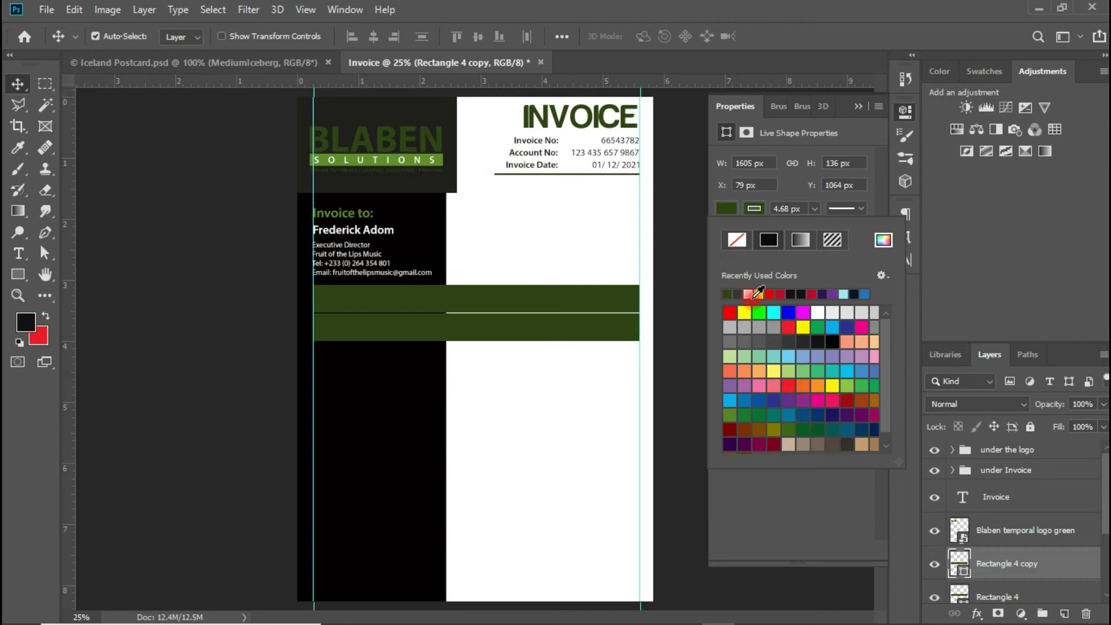
click(727, 294)
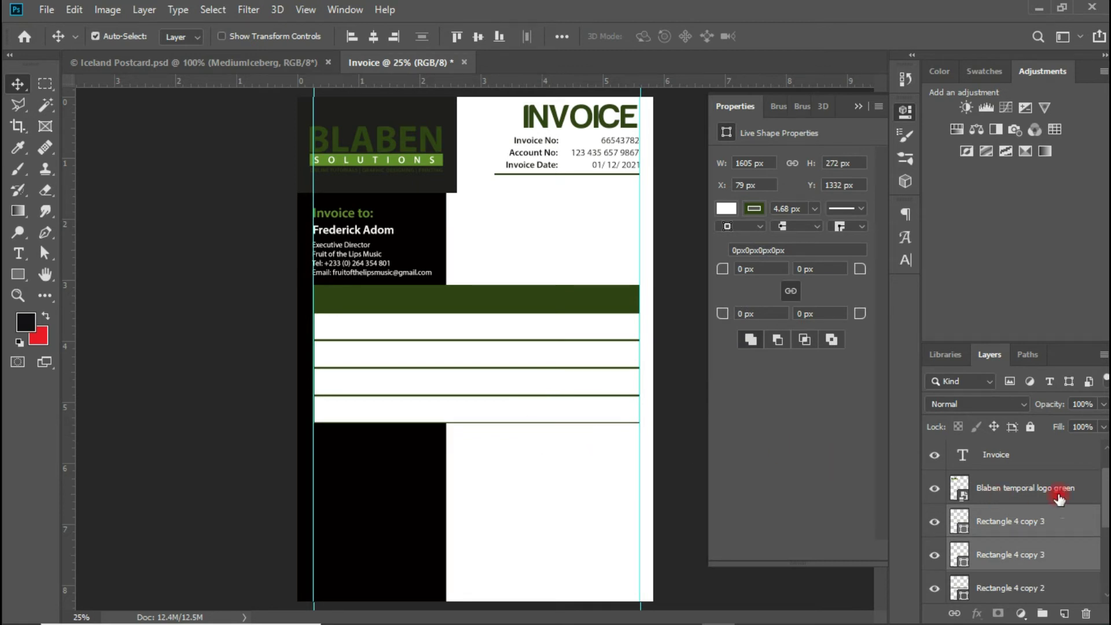
drag(1106, 498, 1105, 533)
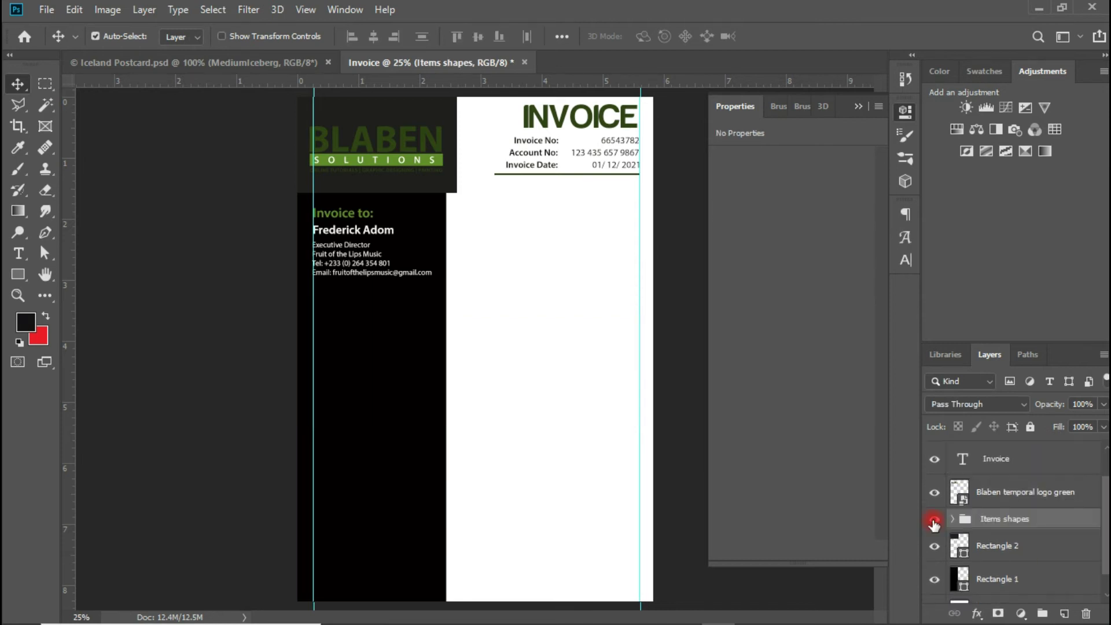
Toggle the Items shapes group's visibility to check it, then select the client name text layer
click(933, 519)
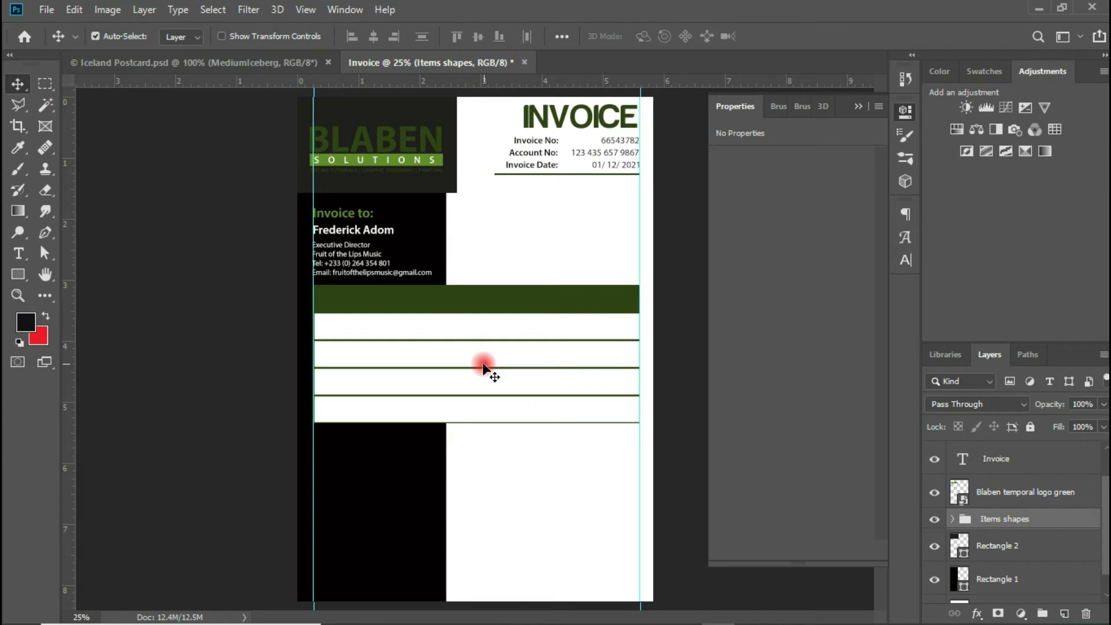
click(338, 231)
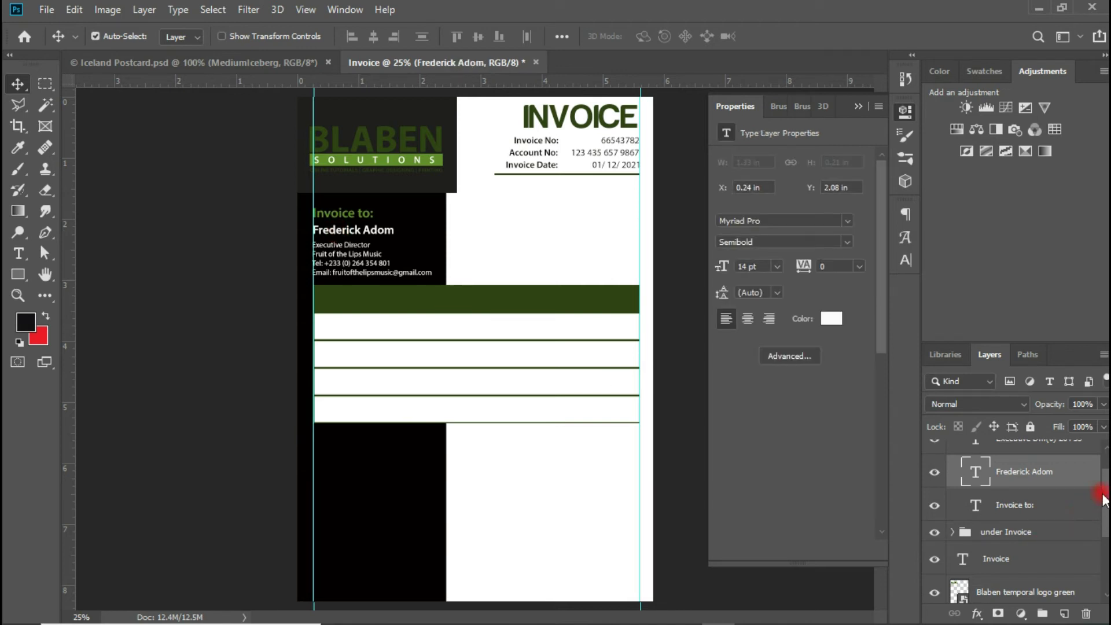
scroll(1098, 446, up, 2)
Duplicate the 'under the logo' billing group and move the copy below the table
click(965, 452)
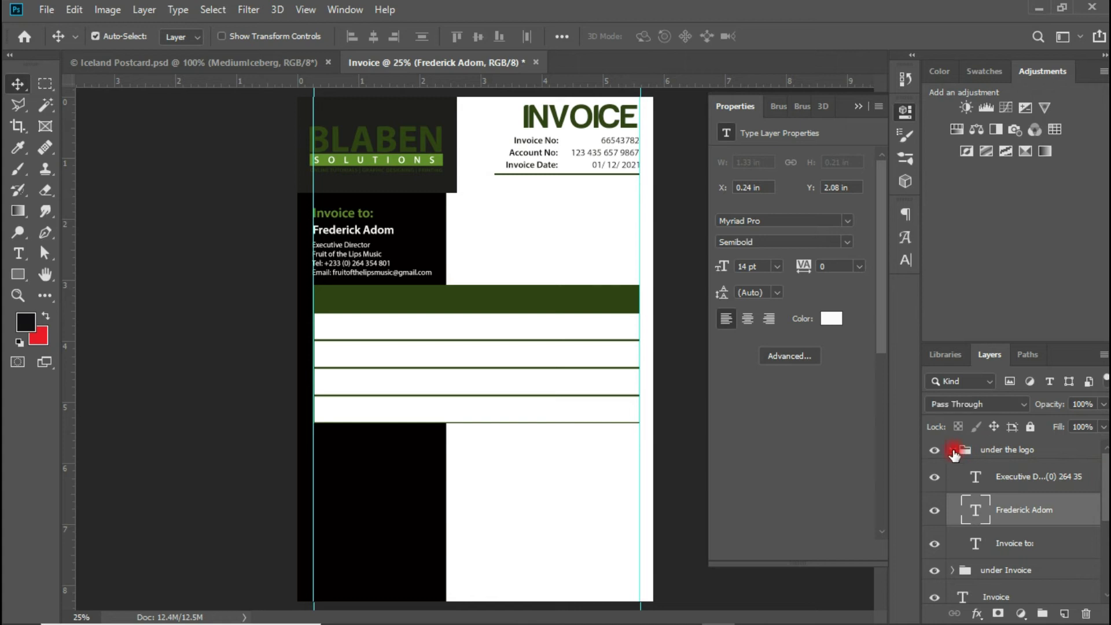
click(952, 449)
key(ctrl+j)
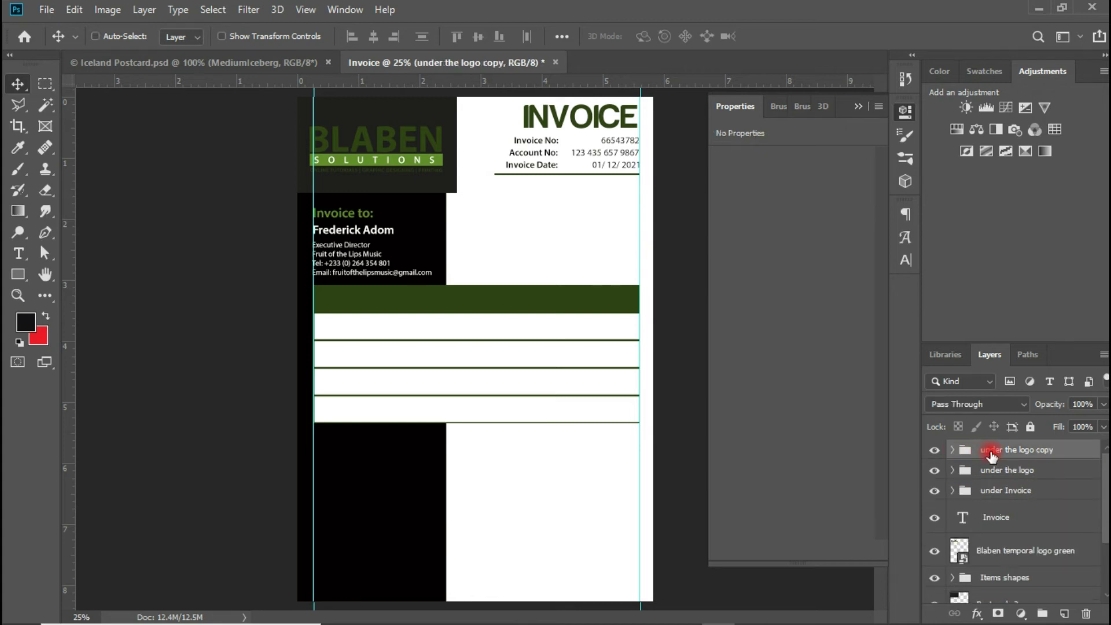
key(ctrl+t)
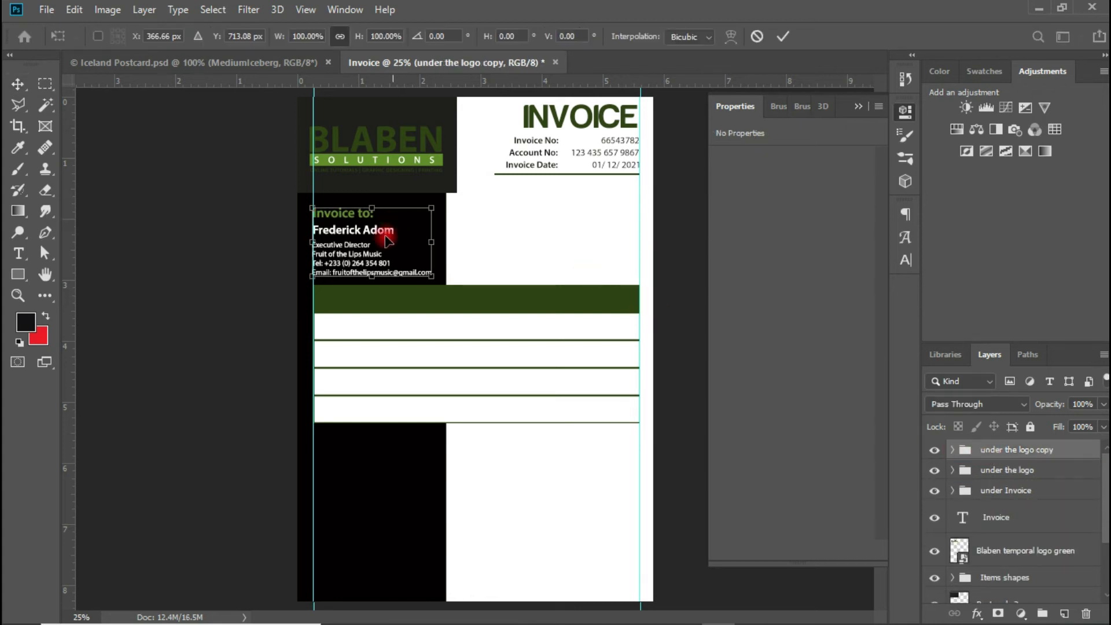
drag(372, 251, 373, 479)
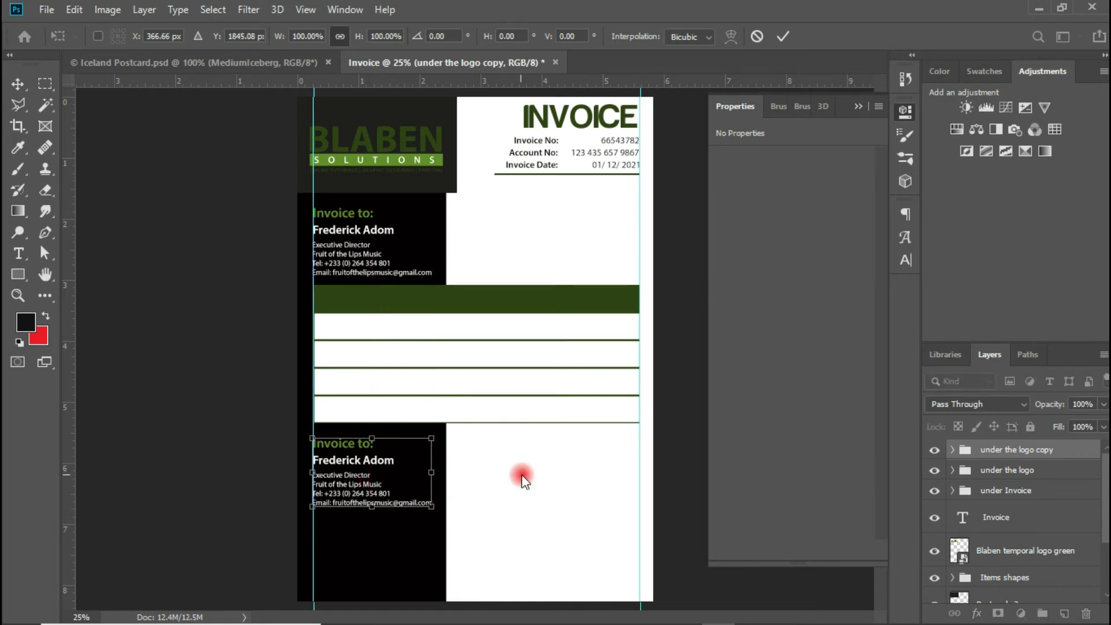
key(Return)
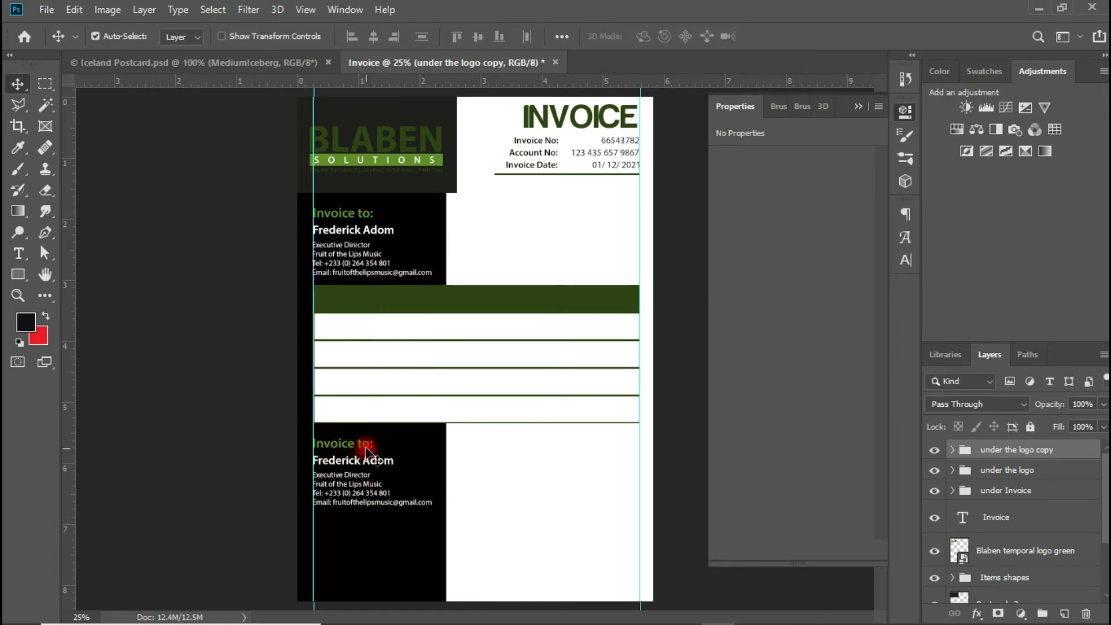
Delete the copy's 'Invoice to:' heading and retype its name line as 'Payment Infomation:'
click(367, 451)
key(Delete)
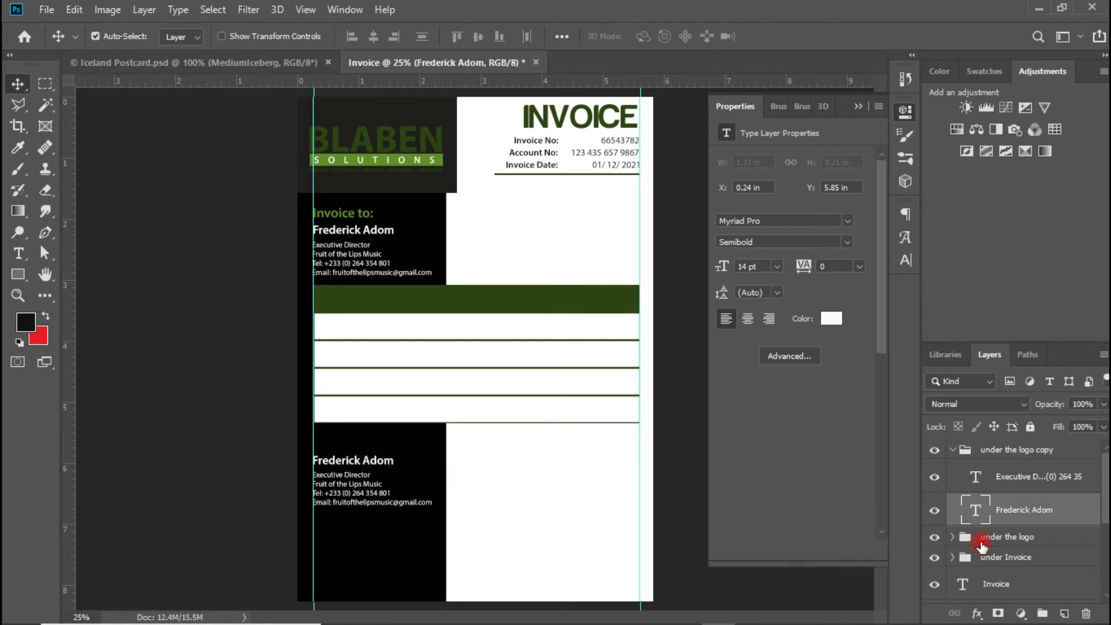
click(977, 512)
double_click(976, 512)
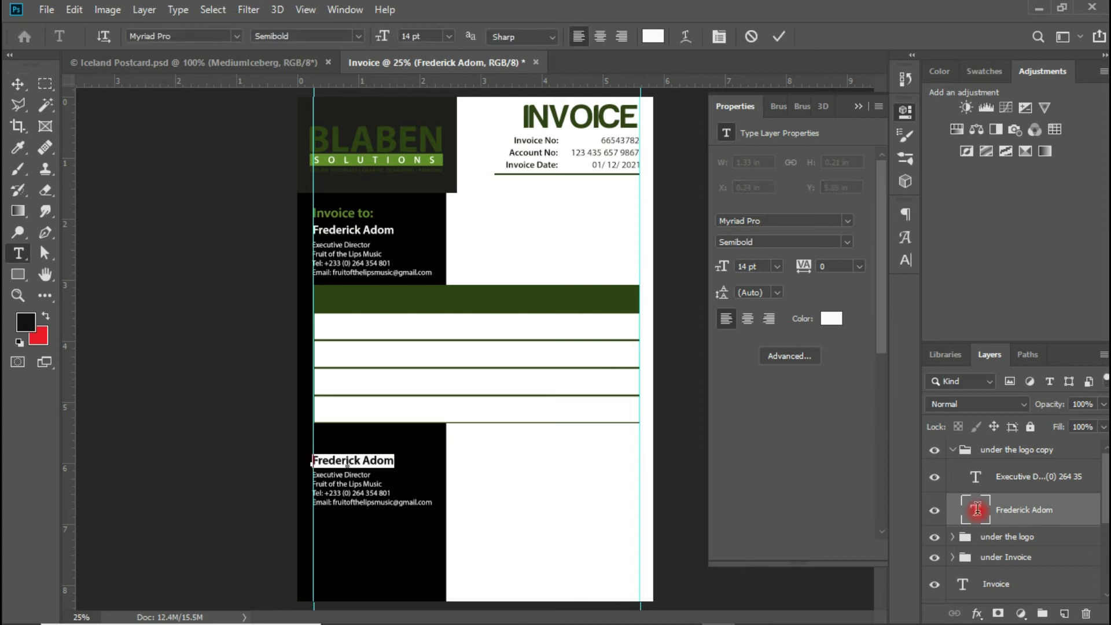
text(Payment Info)
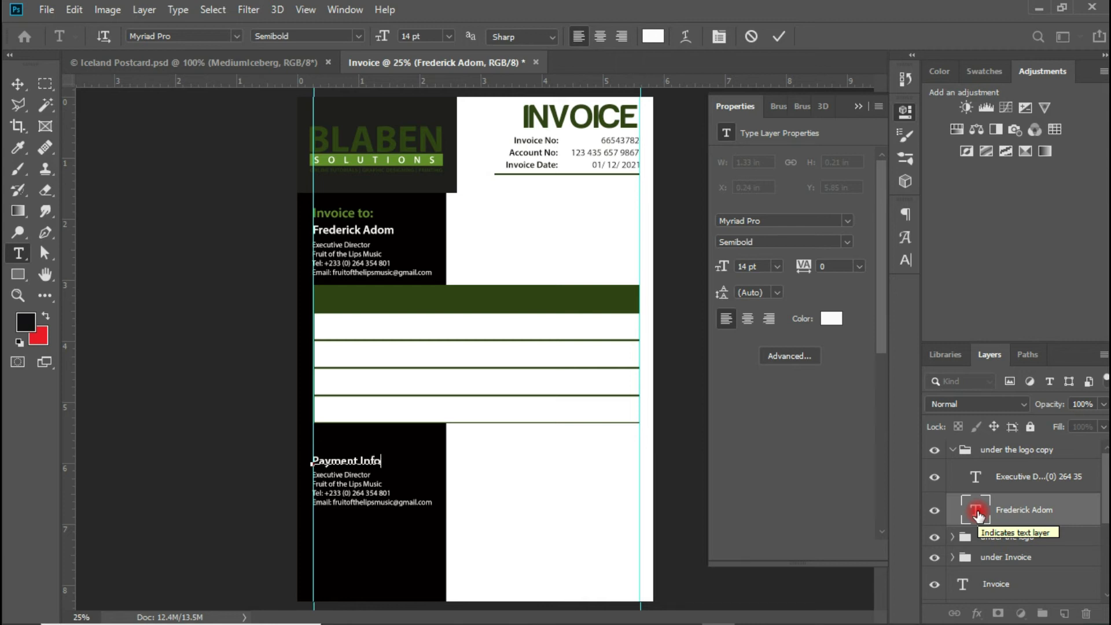
text(mation:)
Replace the copied contact text with 'Account Name: EBLM' and '456 7789' detail lines
key(ctrl+Return)
key(v)
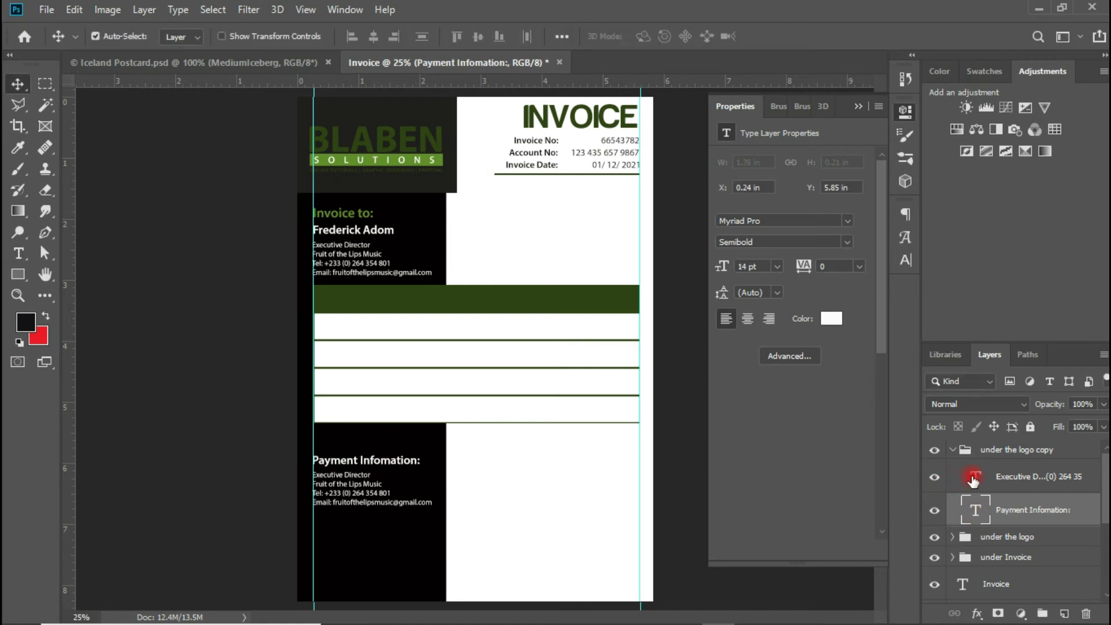
double_click(974, 479)
text(Acc)
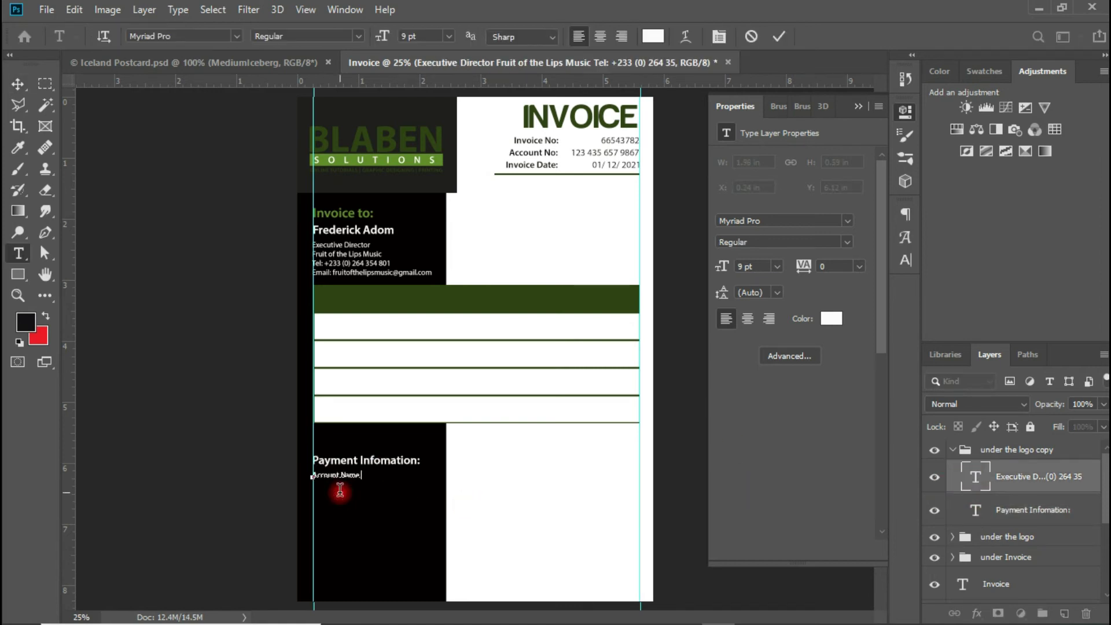
text(ount Name      )
text(EBLM)
key(Left)
key(Left)
key(Left)
key(Left)
text(:)
key(End)
key(Return)
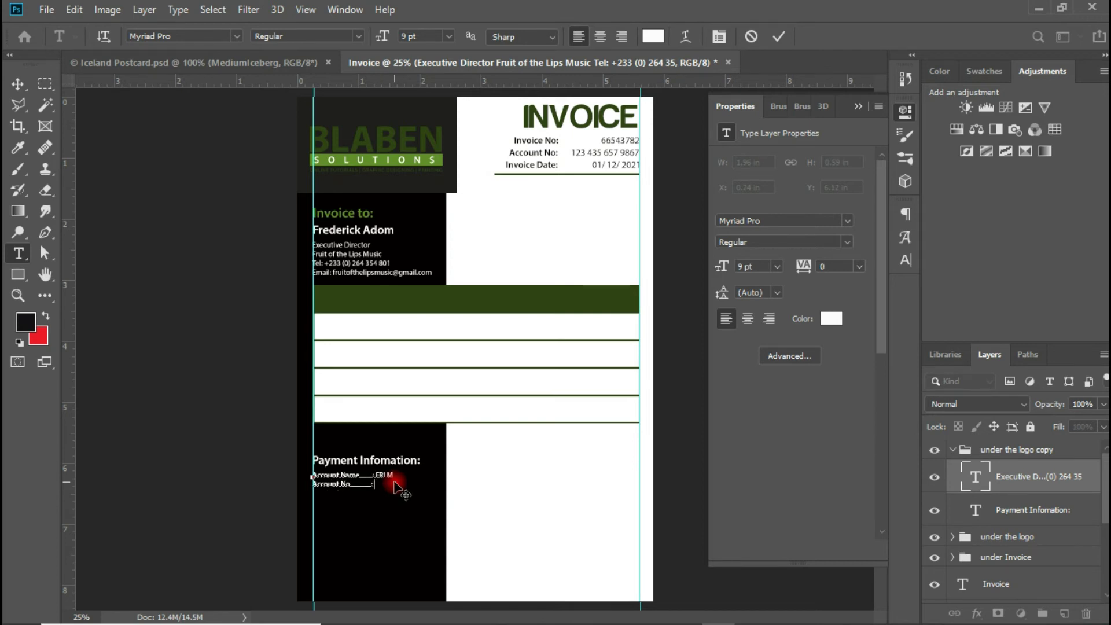
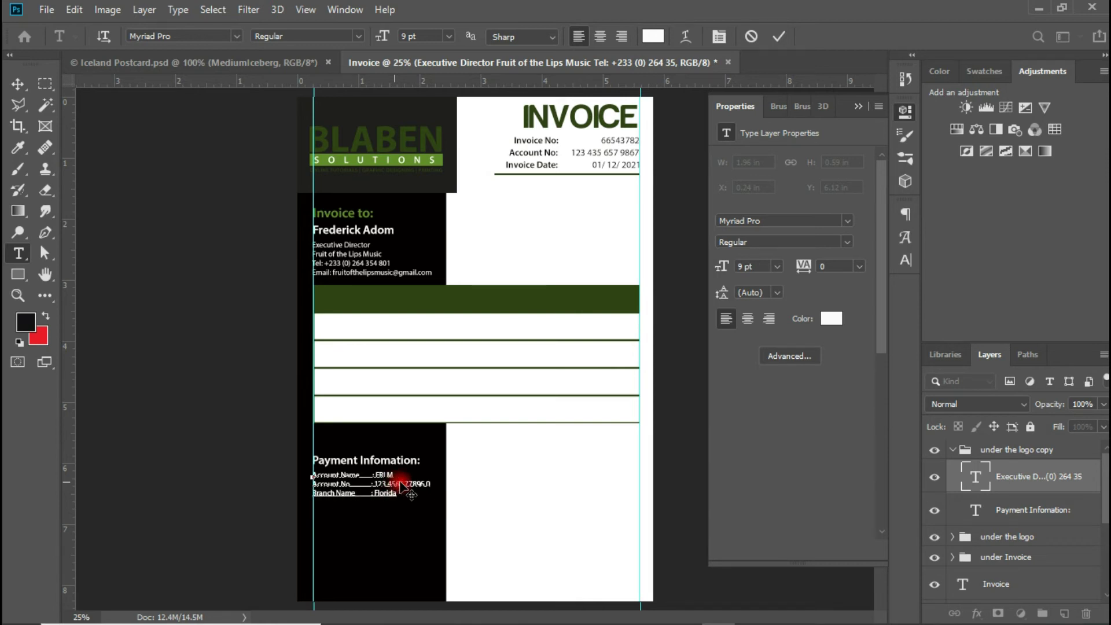
key(ctrl+Return)
key(v)
Nudge the account details up slightly and rename the group 'Payment Info'
drag(407, 511, 407, 509)
click(952, 450)
double_click(989, 450)
text(Payment)
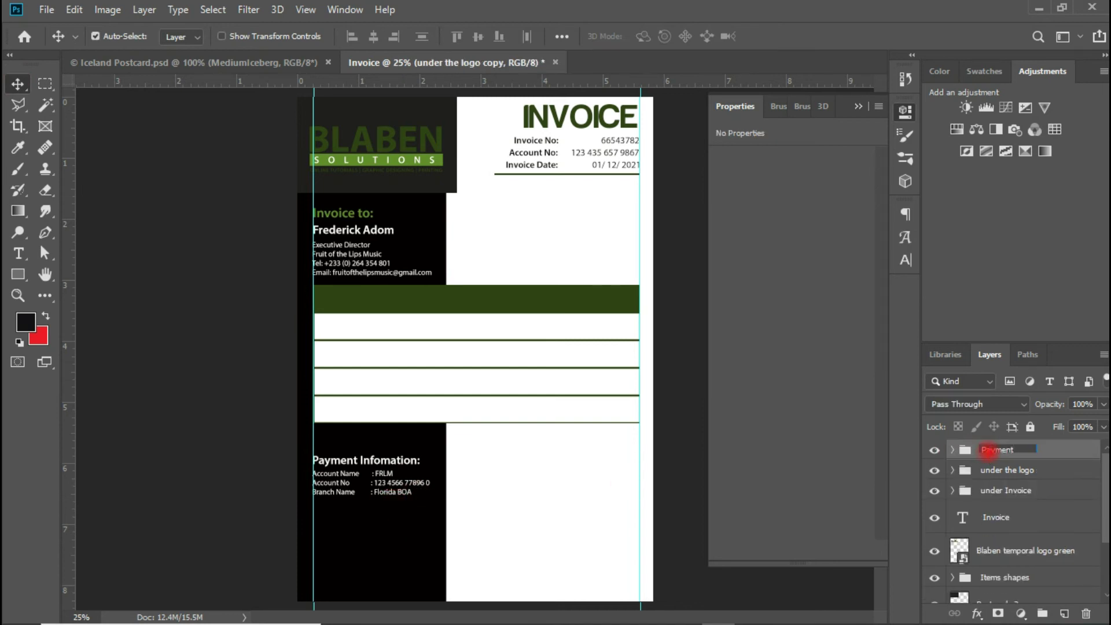
text( Info)
key(Return)
key(shift+Up)
key(shift+Up)
key(shift+Up)
key(shift+Up)
key(shift+Up)
key(shift+Up)
key(shift+Up)
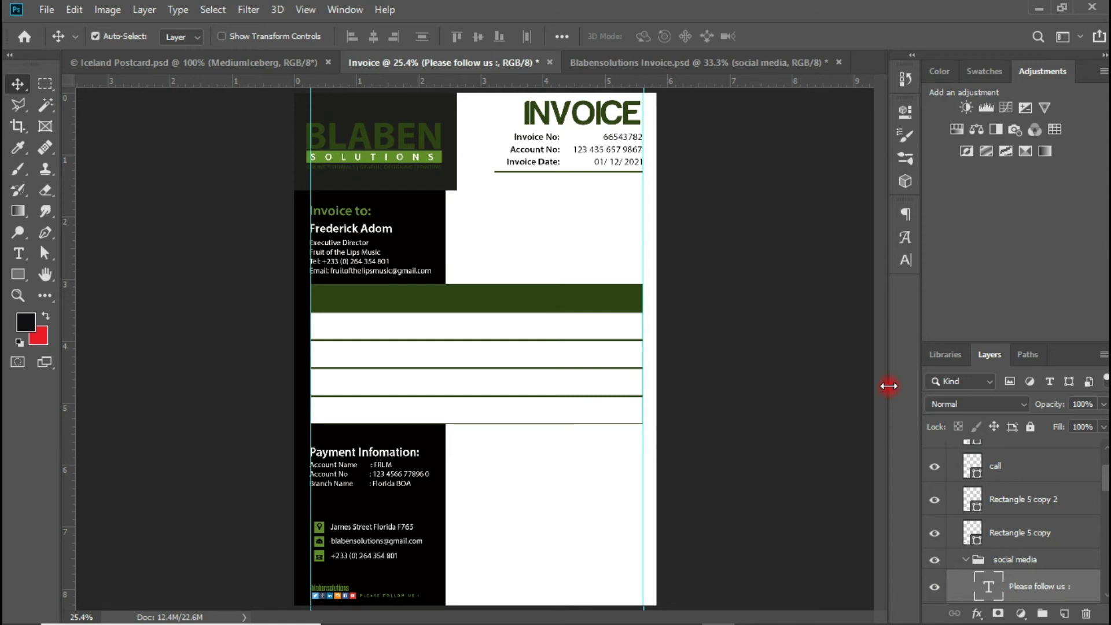
Recolour the block behind the BLABEN logo to #628f26 green sampled from the SOLUTIONS strip
click(443, 111)
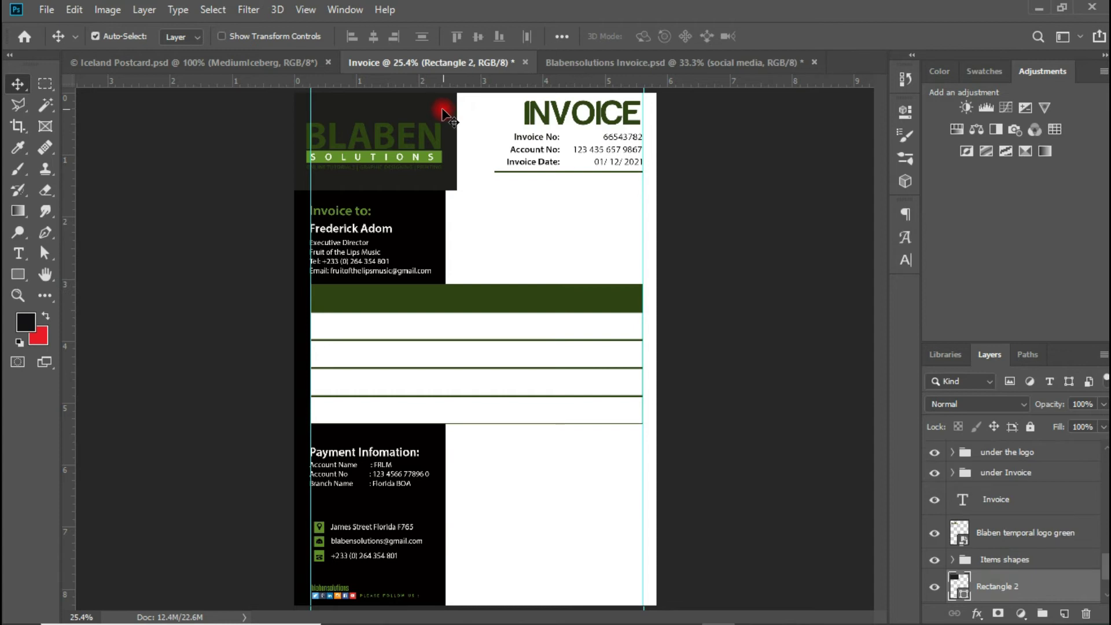
click(978, 586)
click(963, 593)
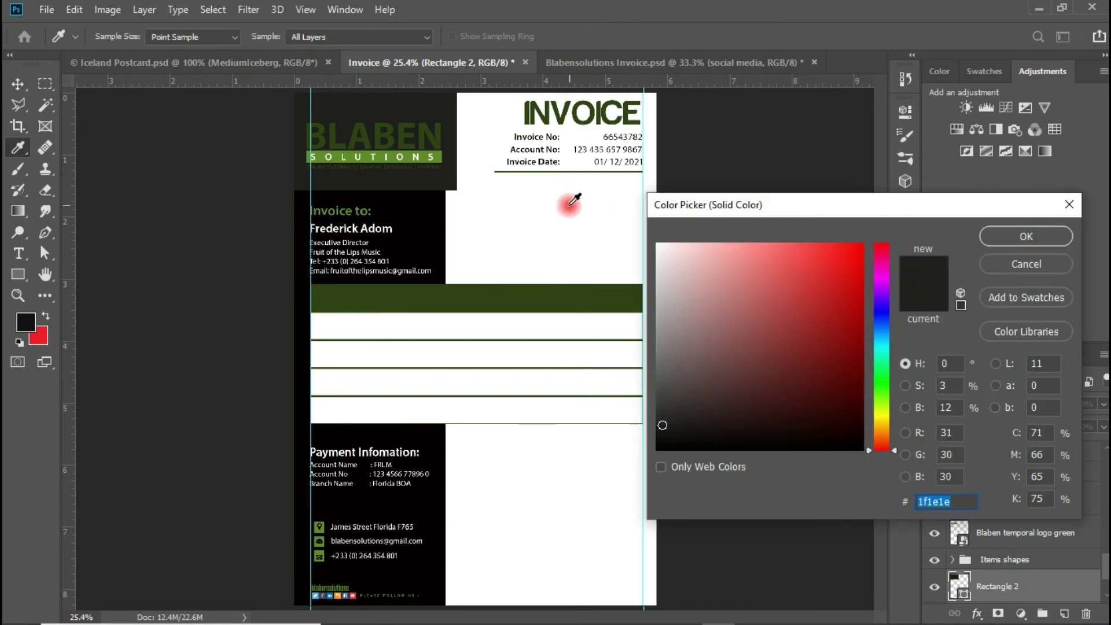
click(414, 139)
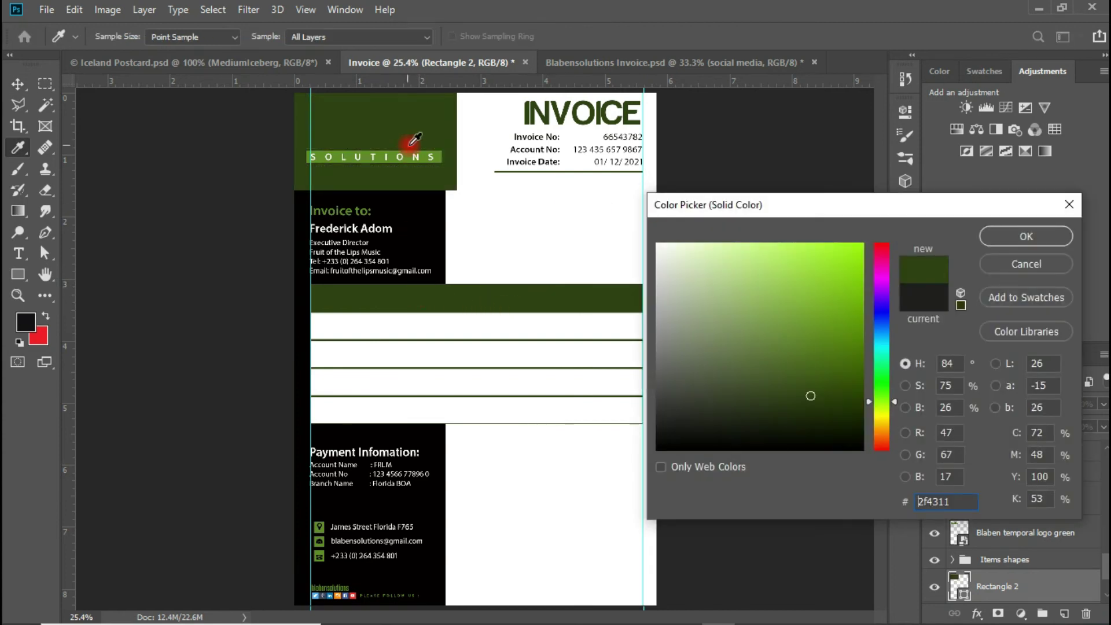
click(370, 154)
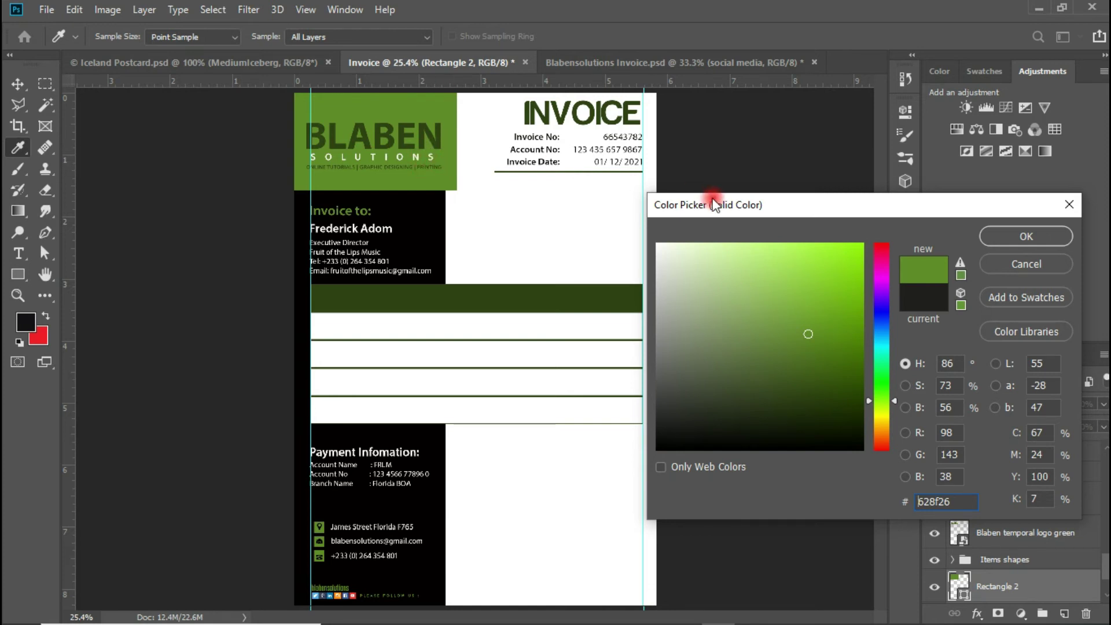
click(998, 236)
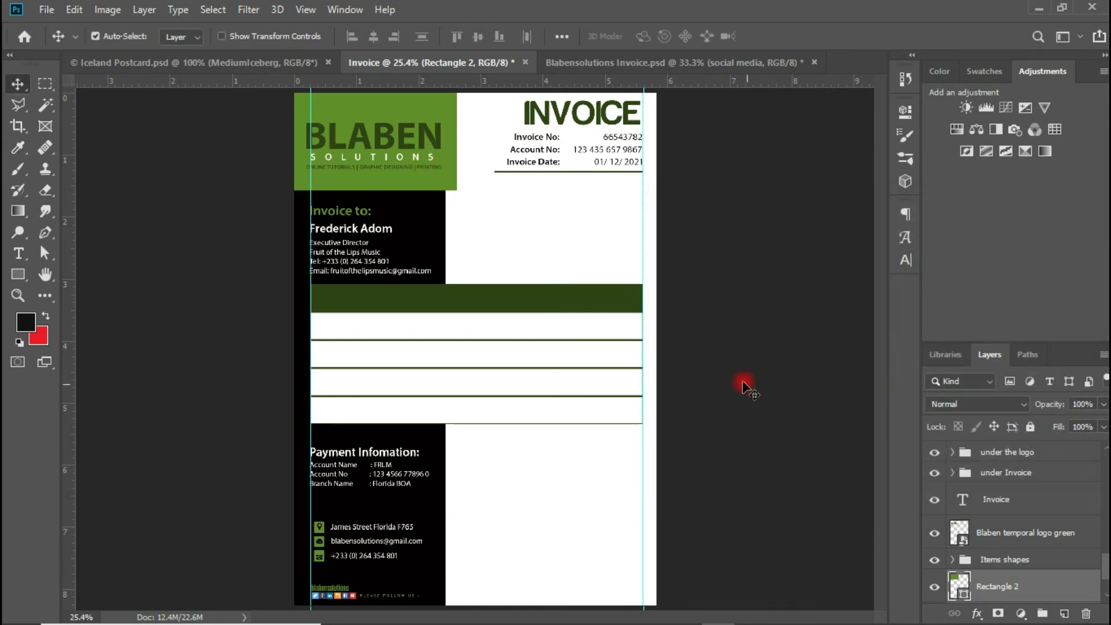
click(621, 307)
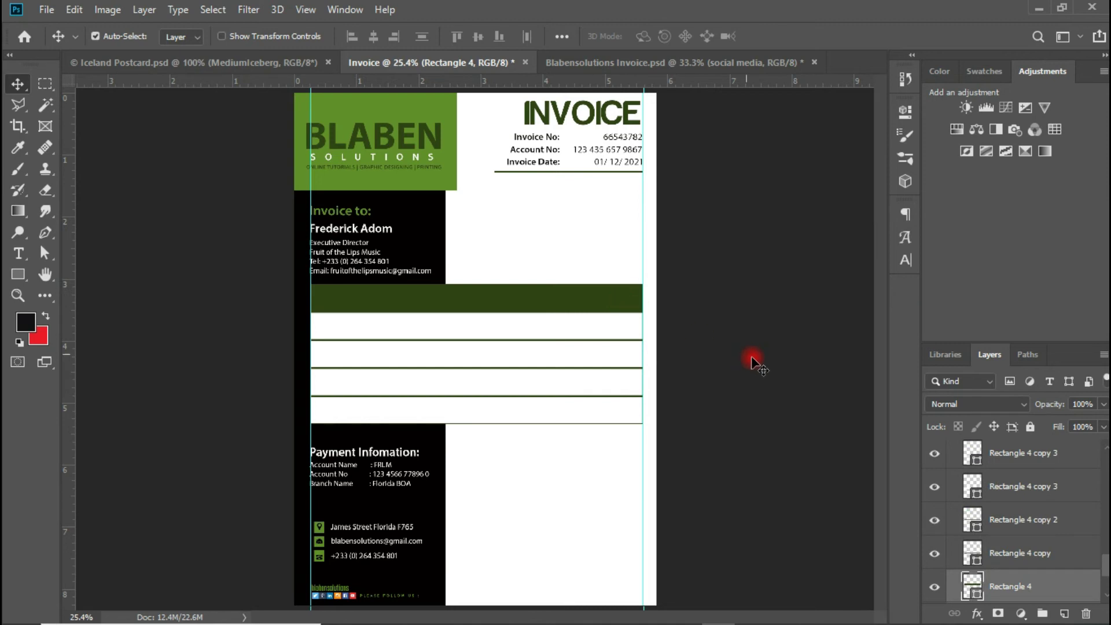
Fill the table header bar with the logo block's #628f26 green, sampled by eyedropper
double_click(977, 593)
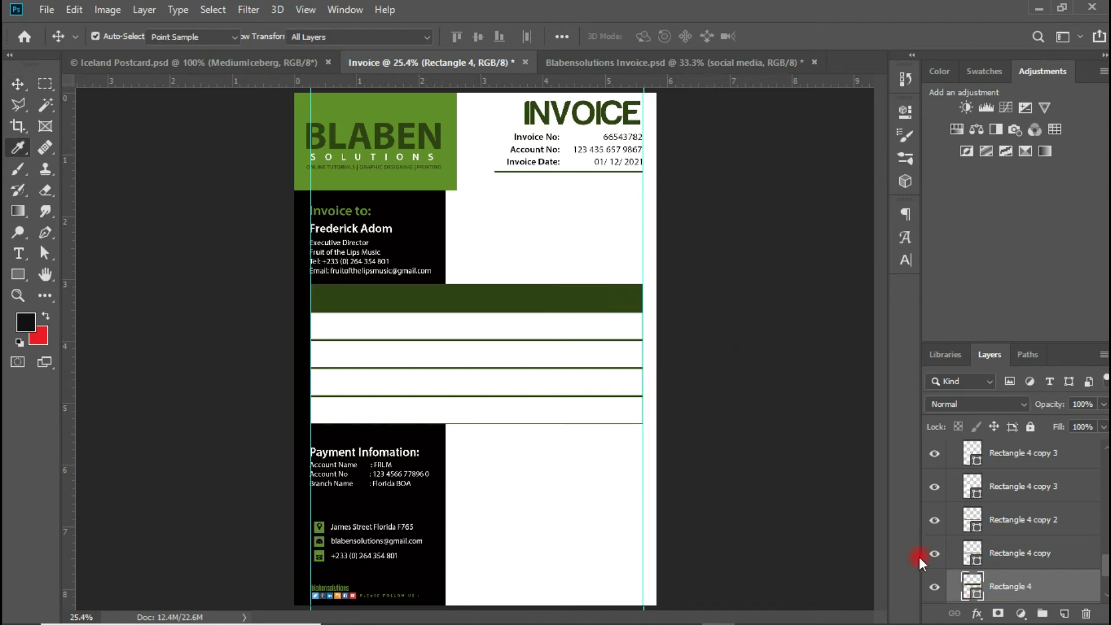
click(418, 106)
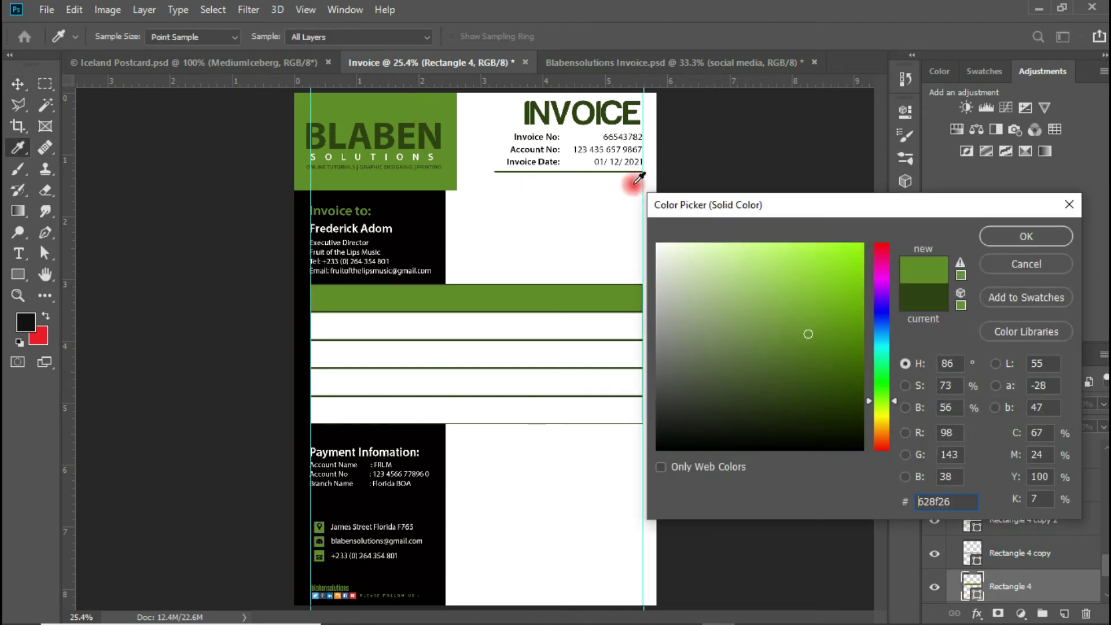
click(935, 292)
click(830, 268)
click(428, 103)
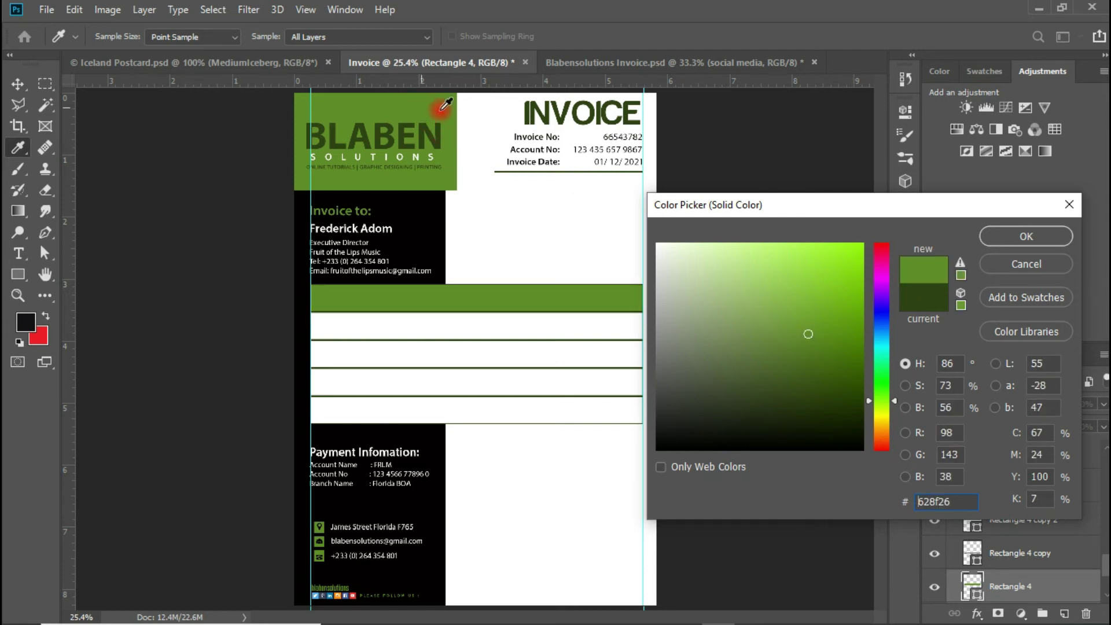
click(1033, 231)
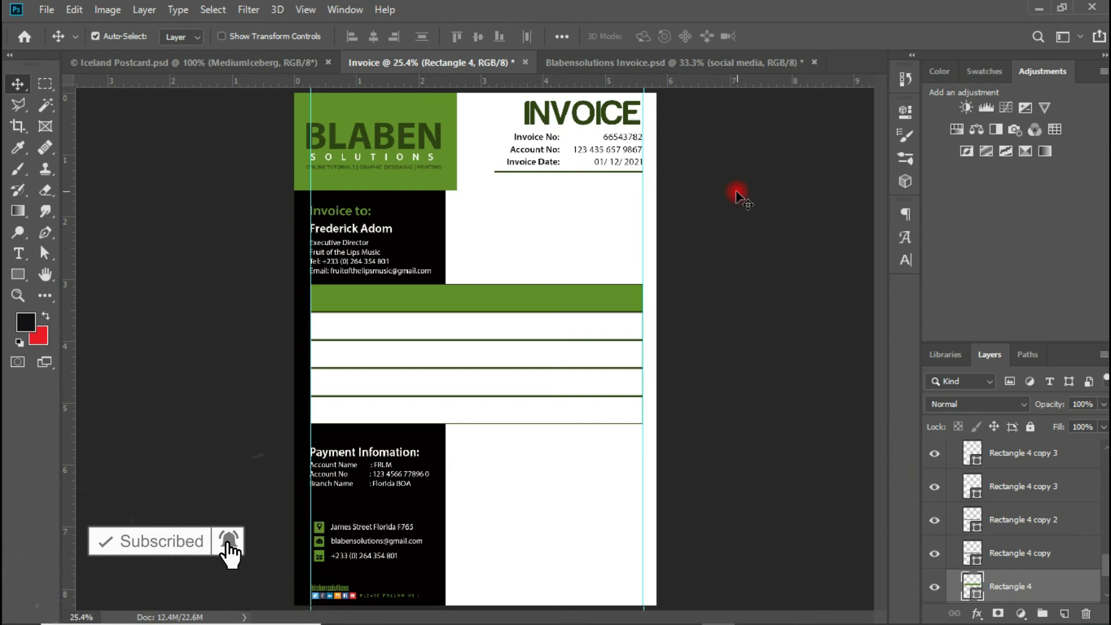
click(630, 126)
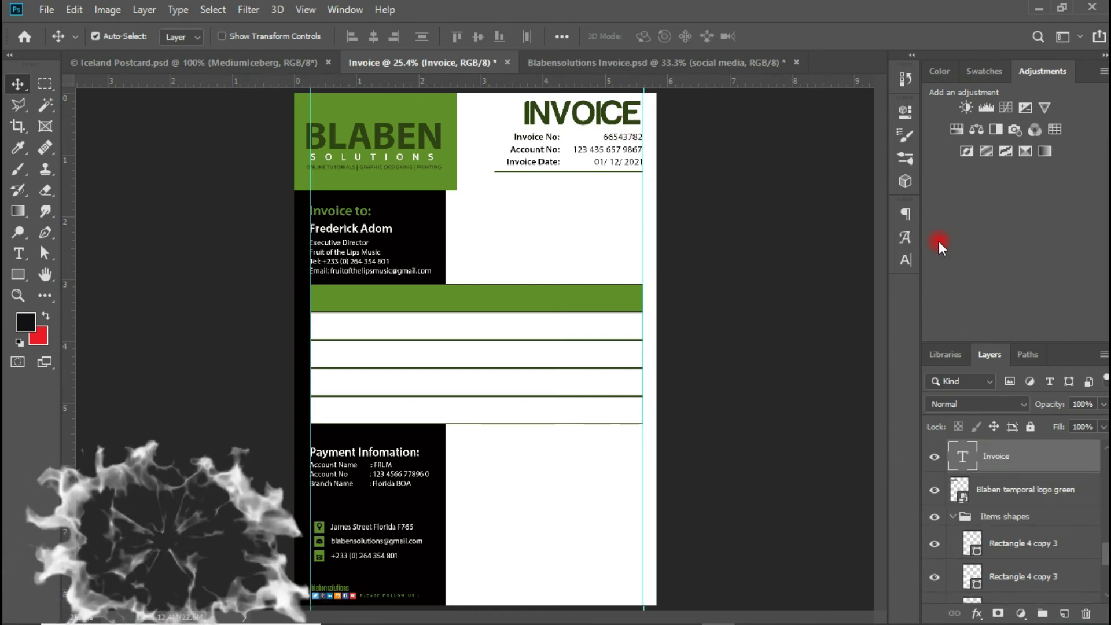
Set the INVOICE heading's text colour to the logo block's #628f26 green
click(905, 259)
click(862, 307)
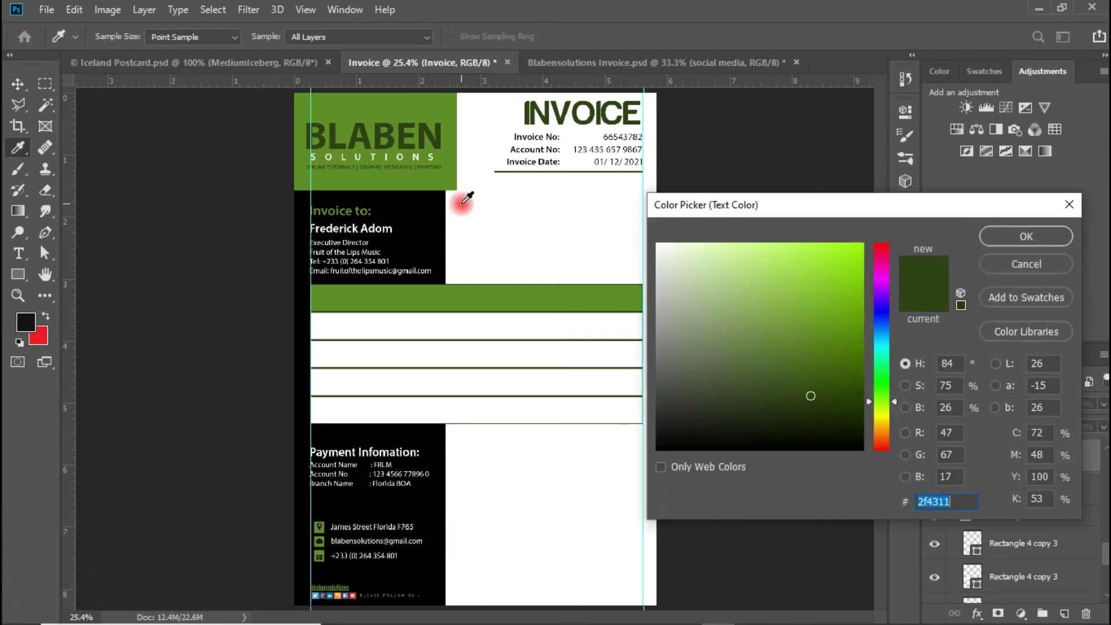
click(408, 103)
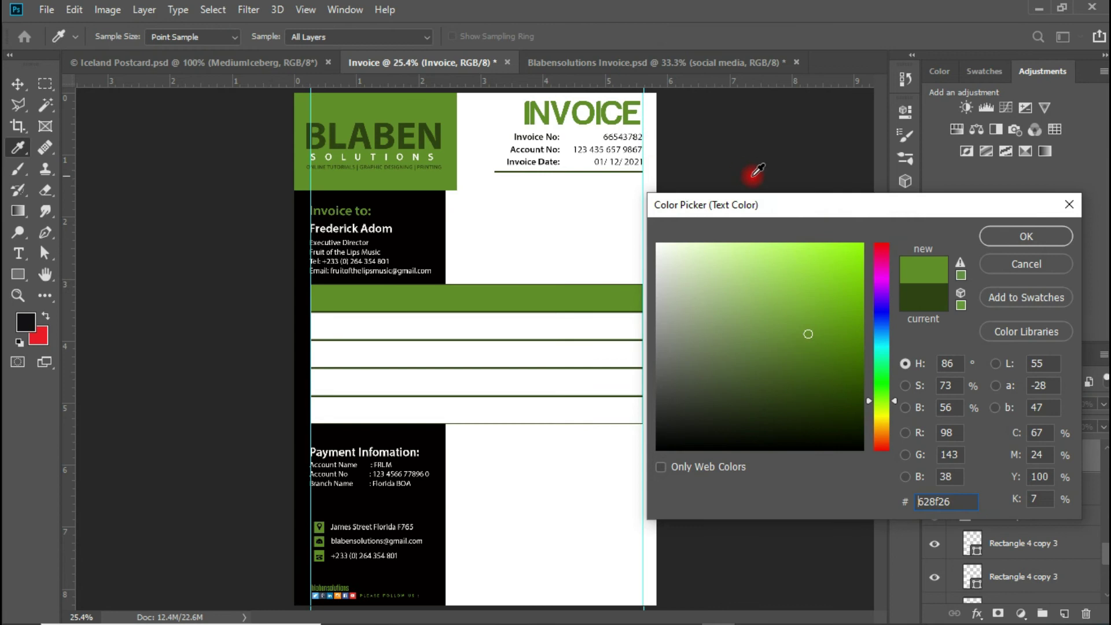
click(1022, 231)
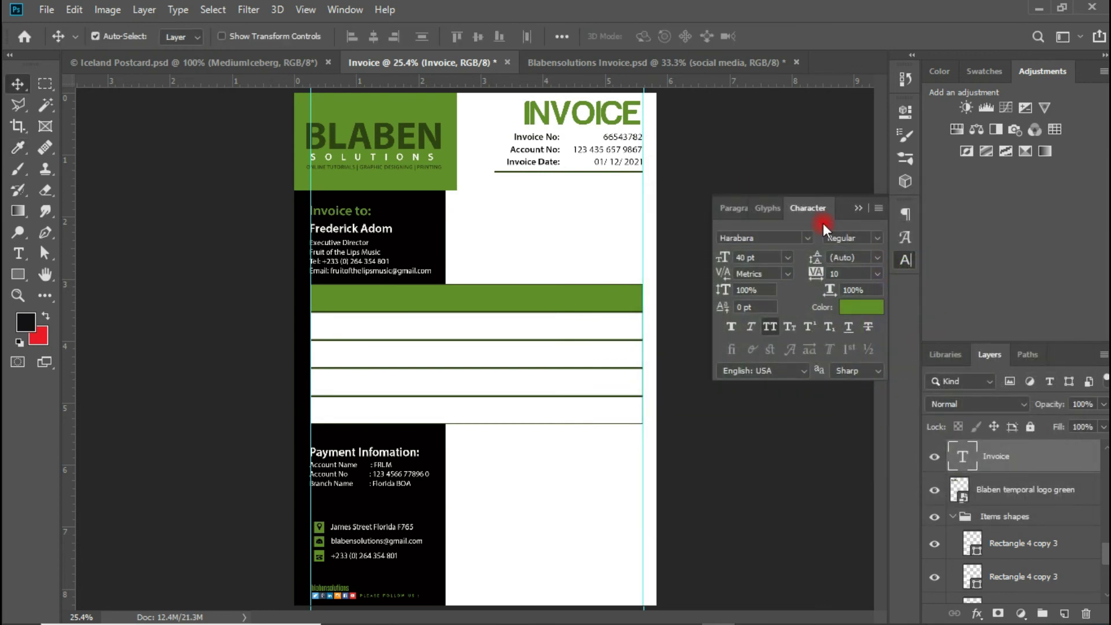
click(626, 176)
Recolour the thin rule under the invoice dates to the table bar's #628f26 green
drag(1106, 538, 1107, 522)
scroll(1107, 522, down, 2)
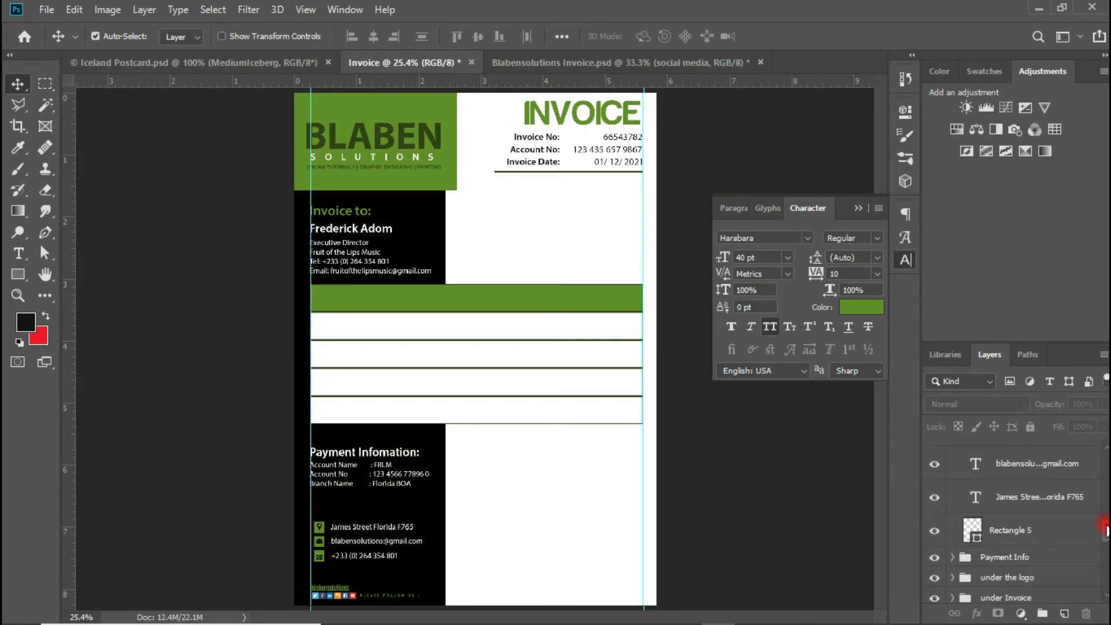
double_click(974, 538)
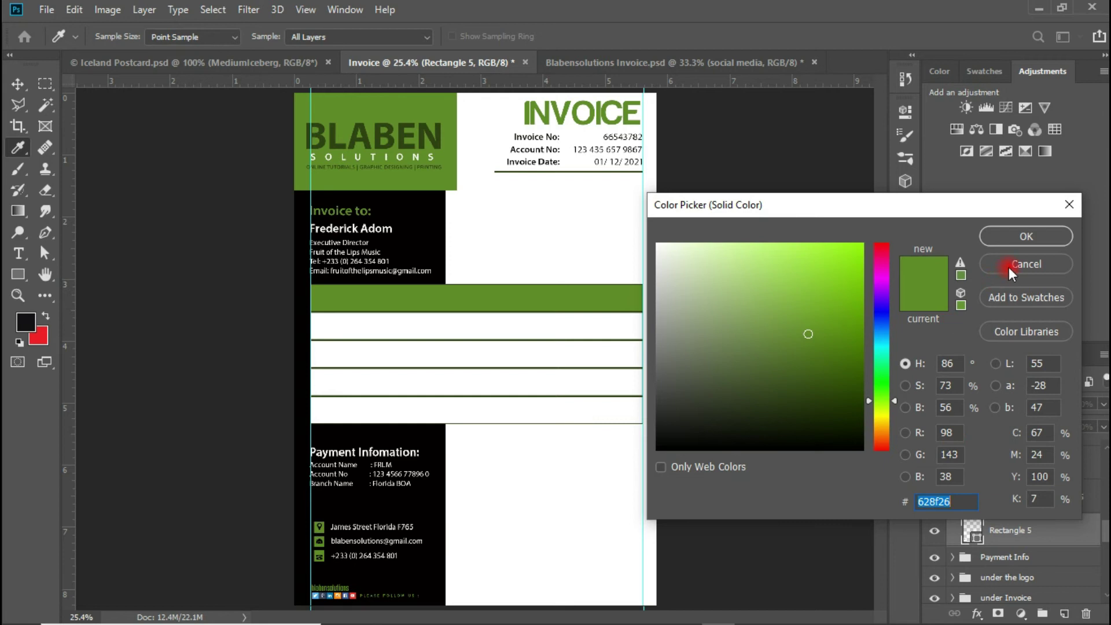
click(1007, 268)
click(642, 171)
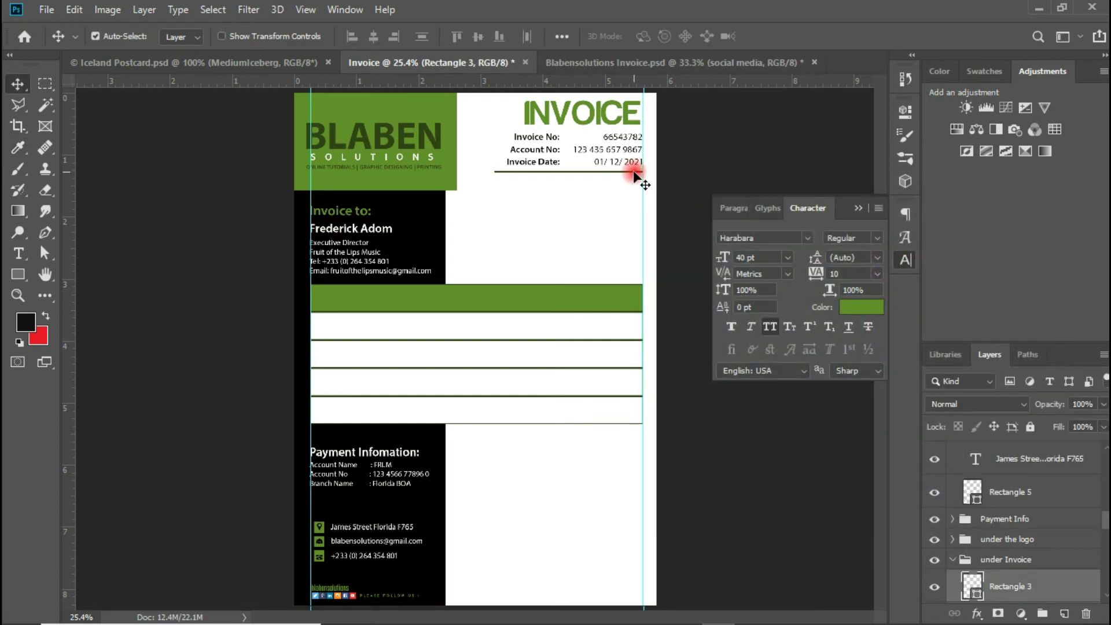
click(977, 582)
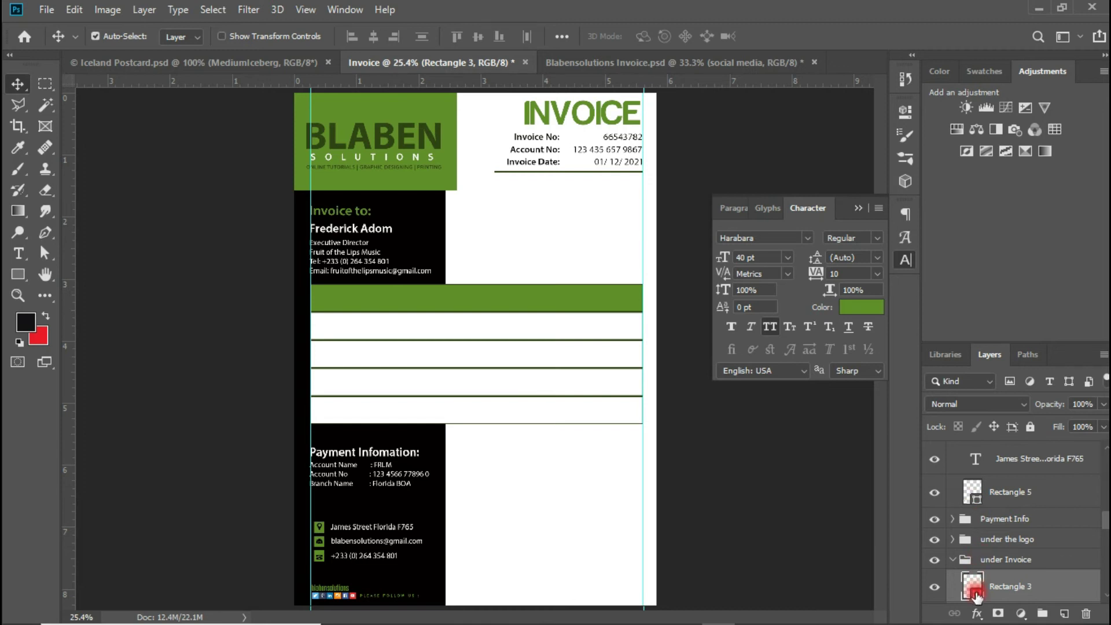
double_click(977, 596)
click(591, 295)
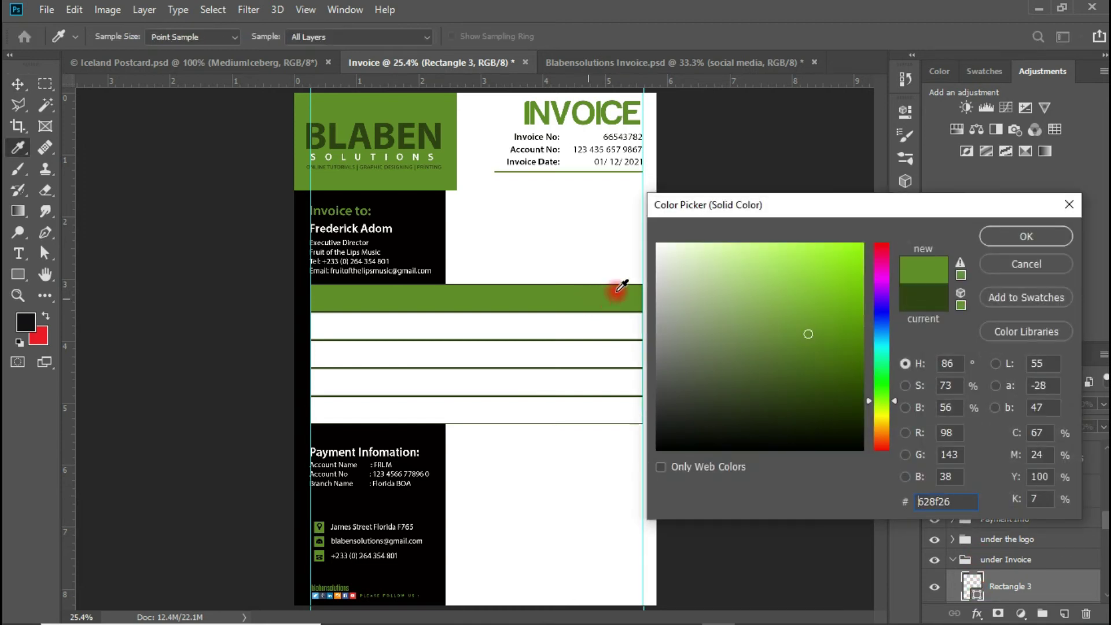
click(1028, 232)
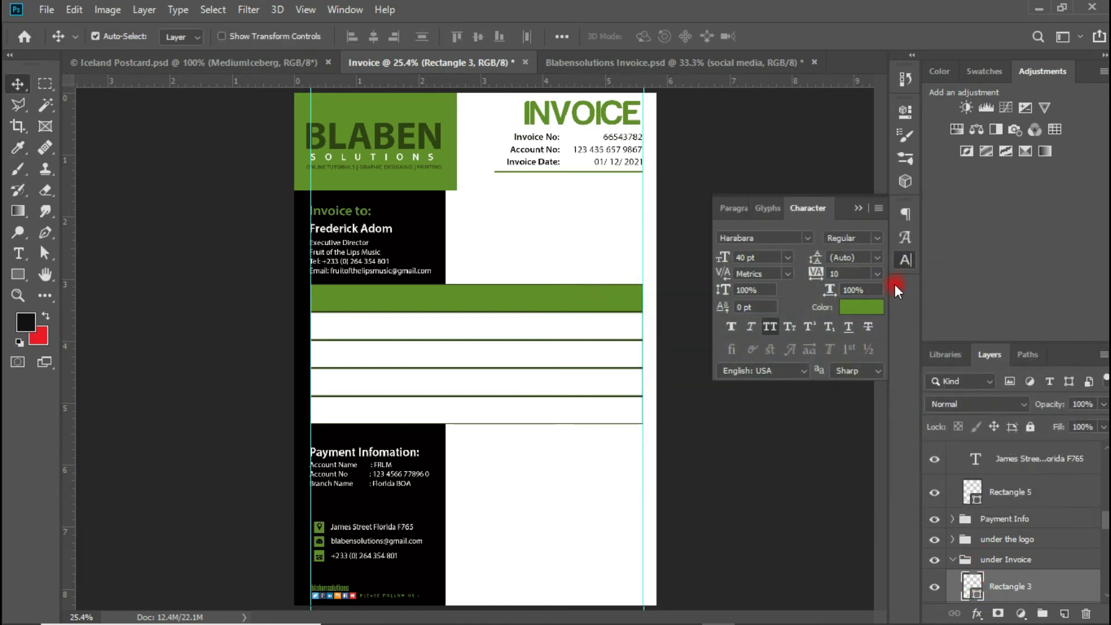
click(859, 208)
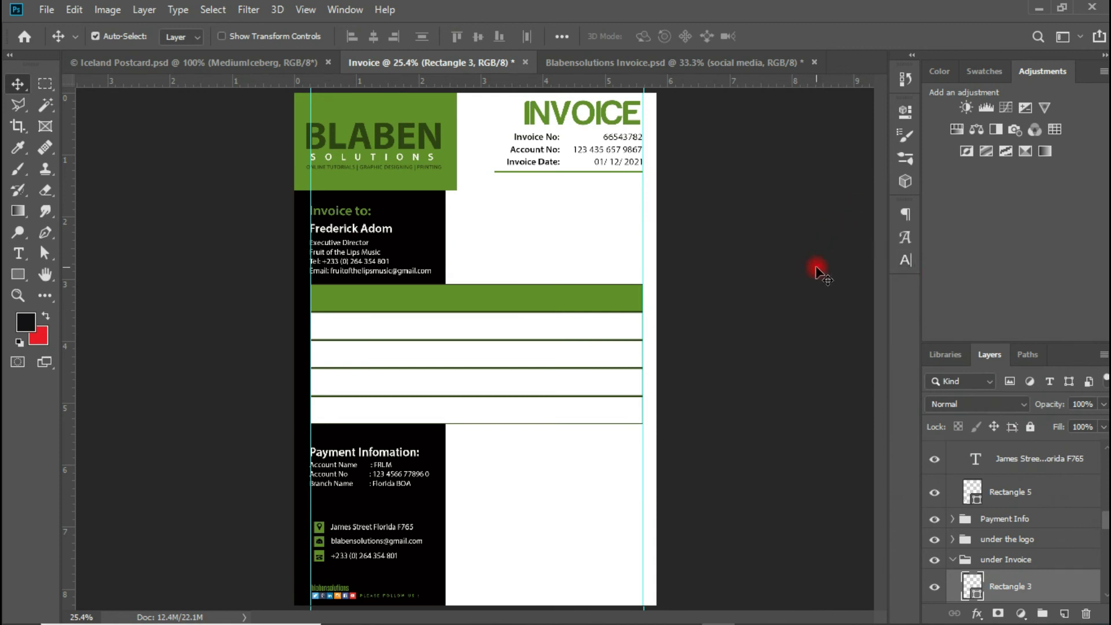